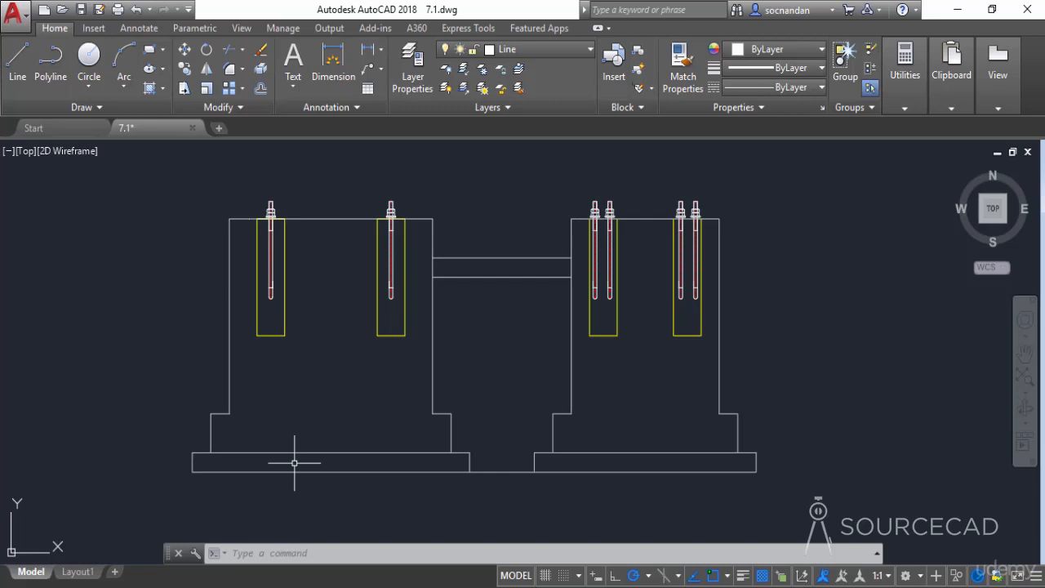
# Step: Start a hatch and pick an internal point in the left foundation body, outside the two bolt pockets
pyautogui.click(150, 89)
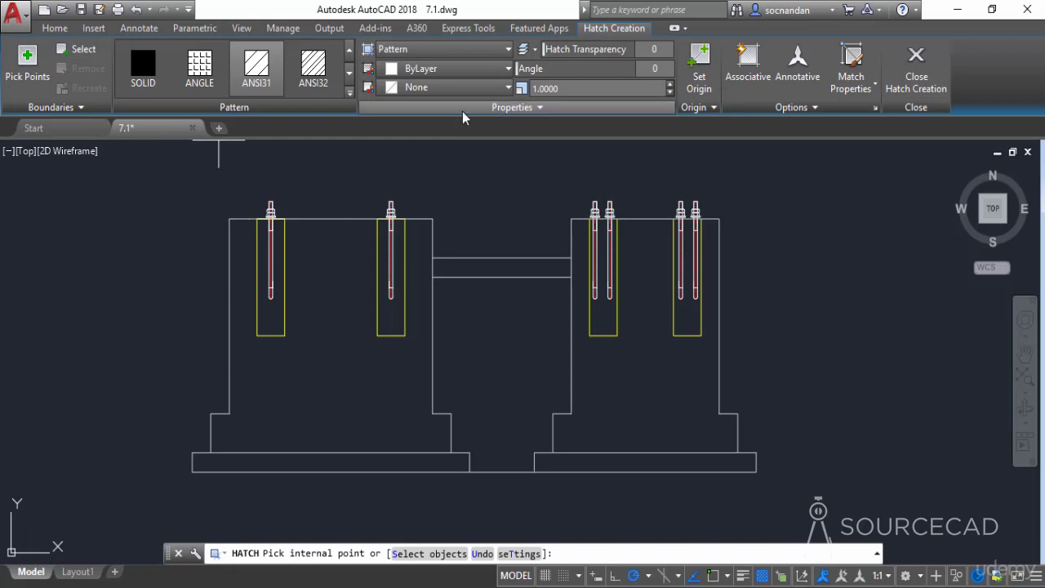
pyautogui.click(30, 69)
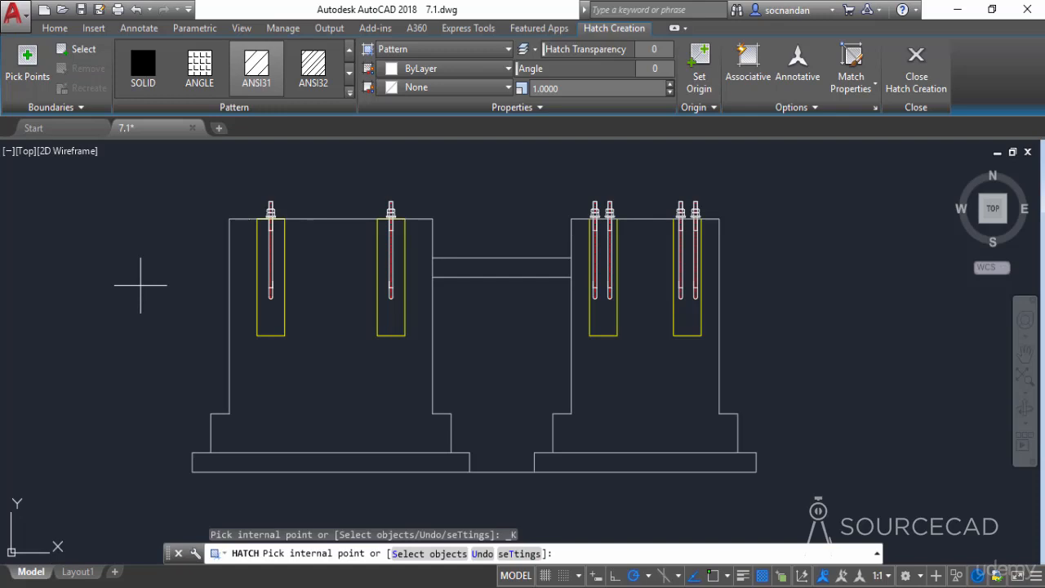
pyautogui.click(79, 49)
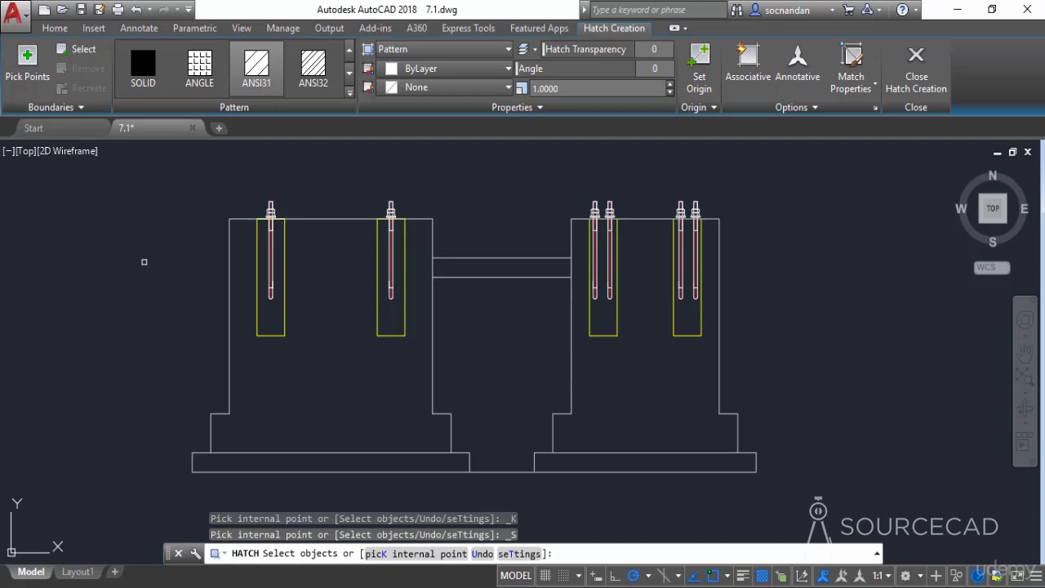
pyautogui.click(27, 65)
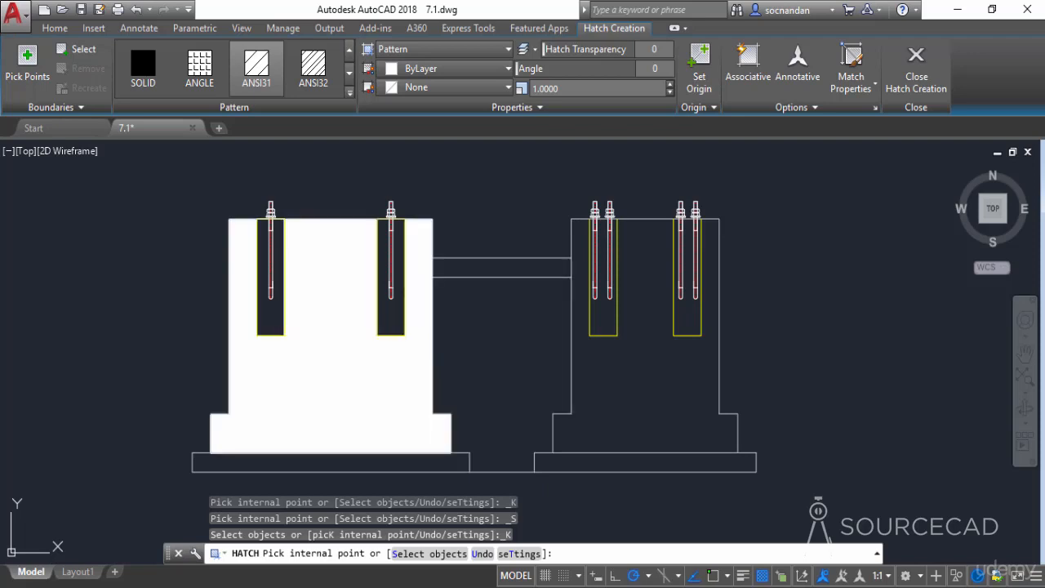
pyautogui.click(241, 367)
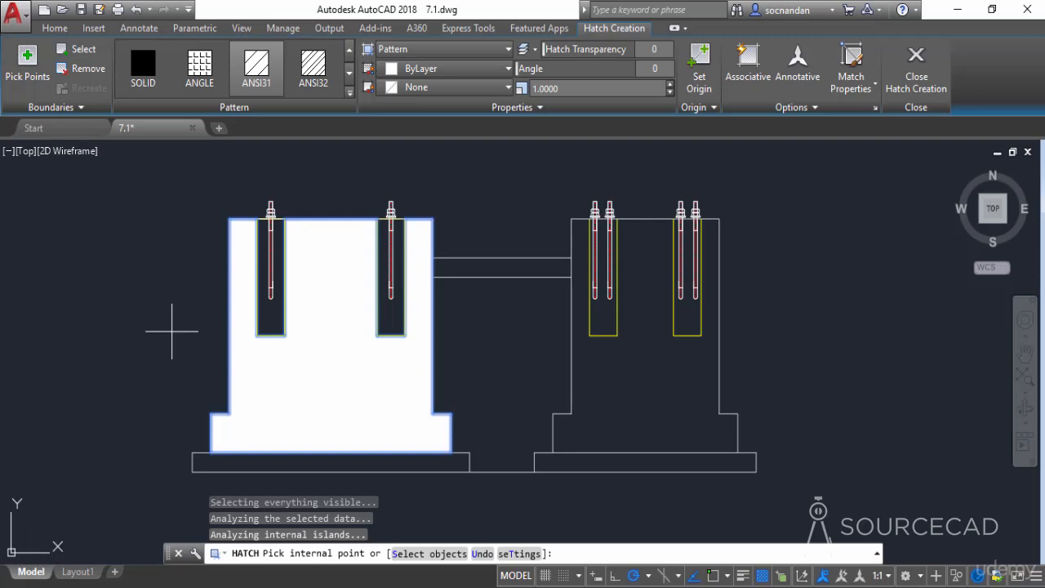
# Step: Browse the available hatch patterns and apply the GRAVEL pattern to the left foundation's hatch
pyautogui.click(263, 88)
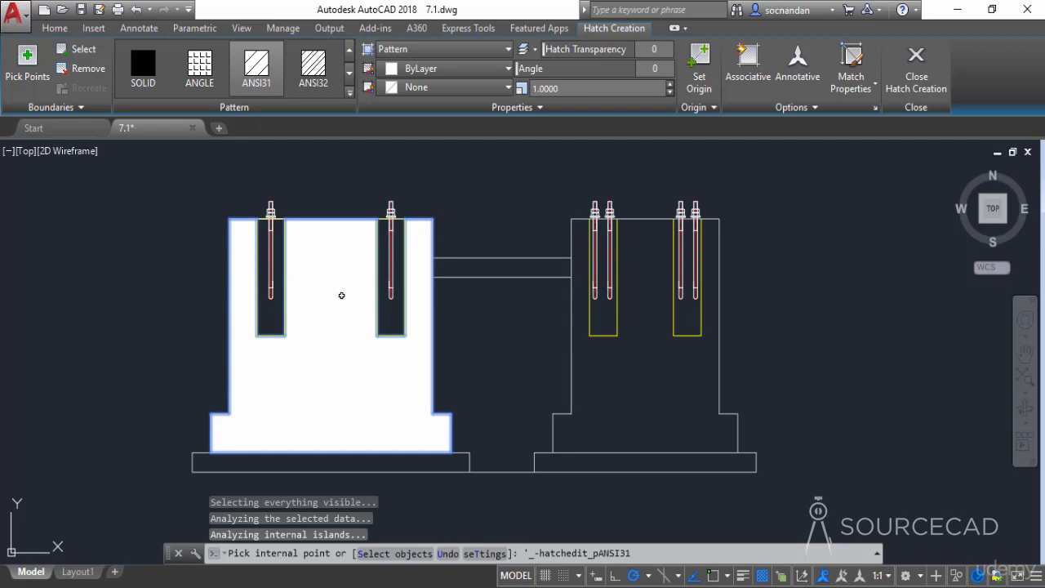
pyautogui.click(265, 84)
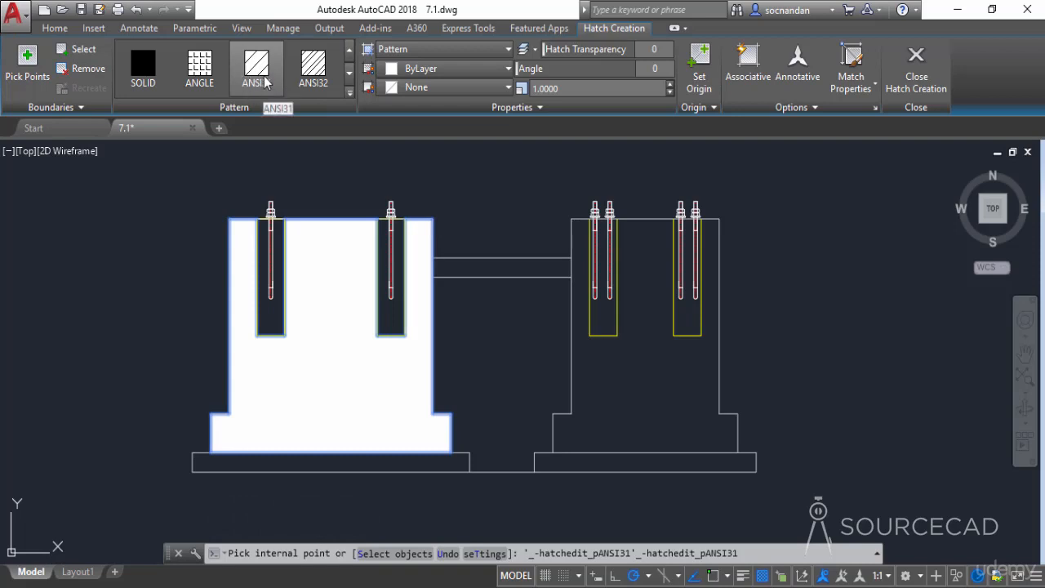
pyautogui.click(153, 85)
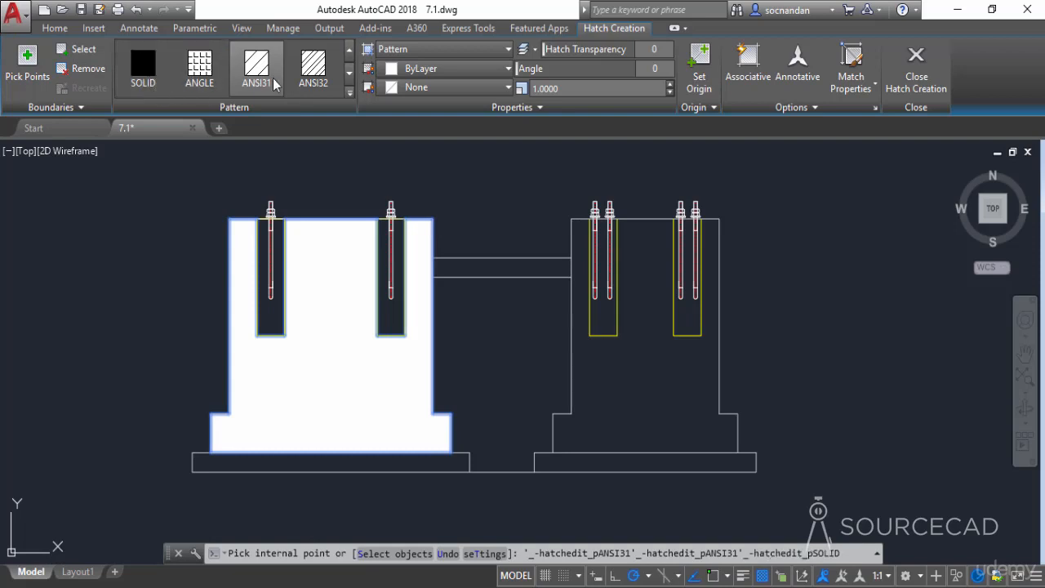
pyautogui.click(333, 85)
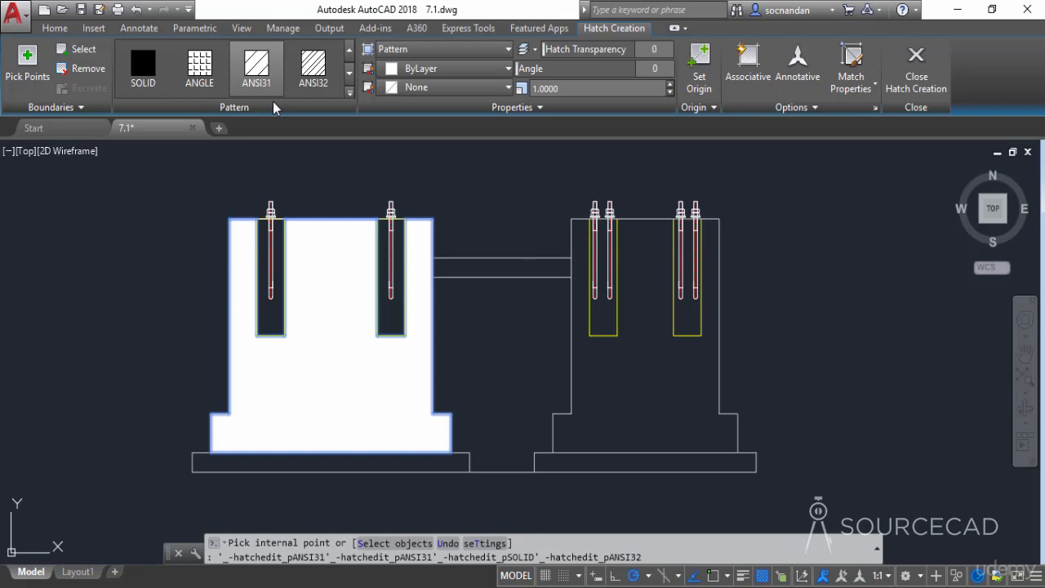
pyautogui.click(350, 95)
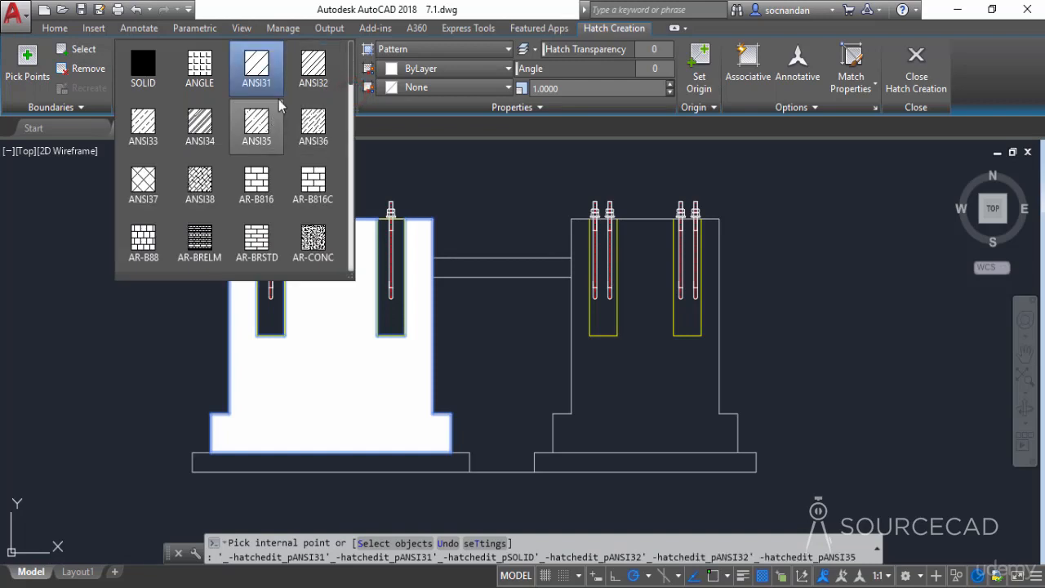
pyautogui.scroll(-3, 280, 122)
pyautogui.scroll(-5, 280, 118)
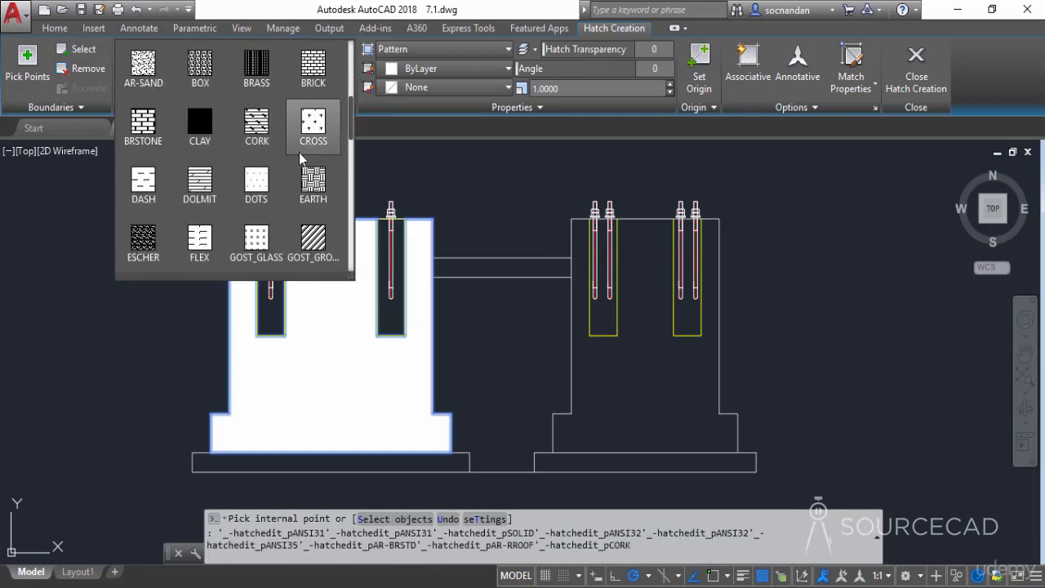
pyautogui.scroll(-8, 299, 155)
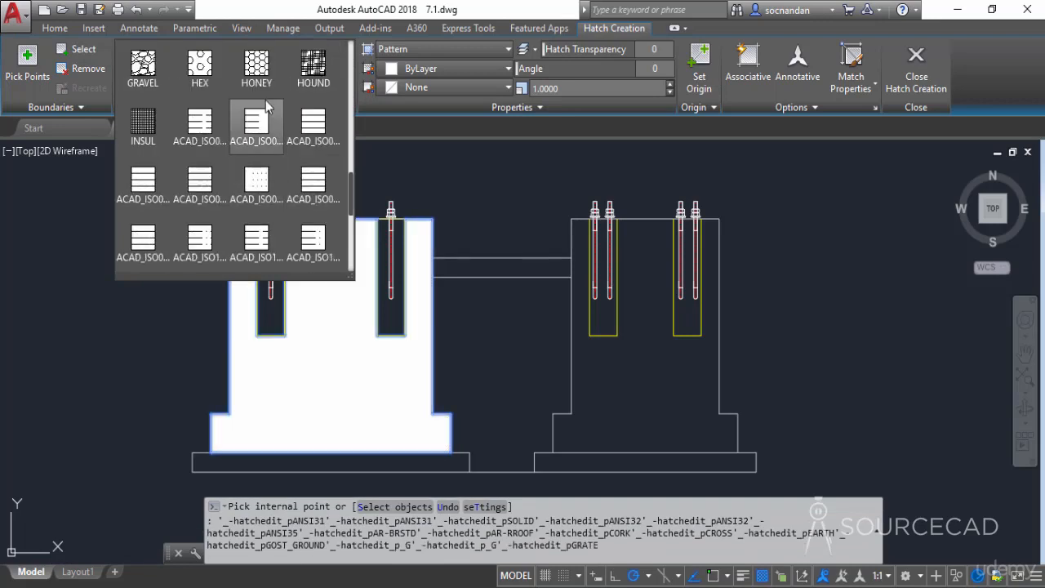
pyautogui.scroll(6, 286, 192)
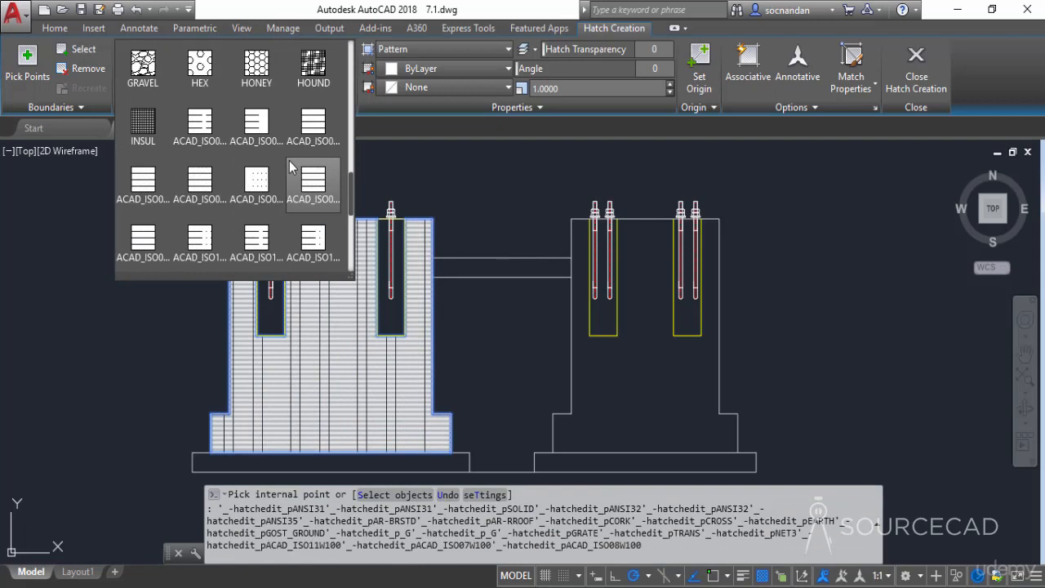
pyautogui.scroll(1, 291, 167)
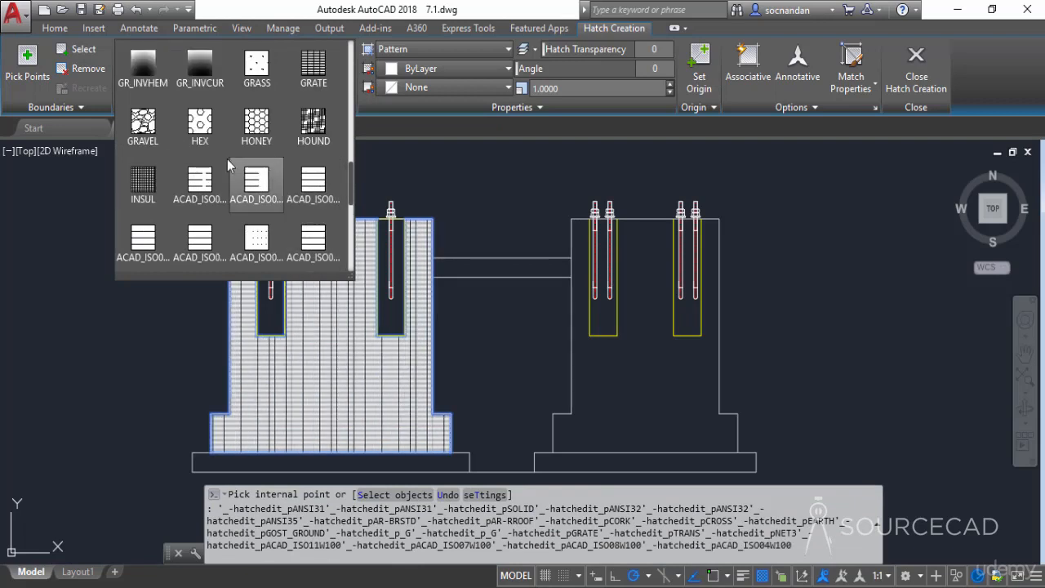
pyautogui.click(152, 127)
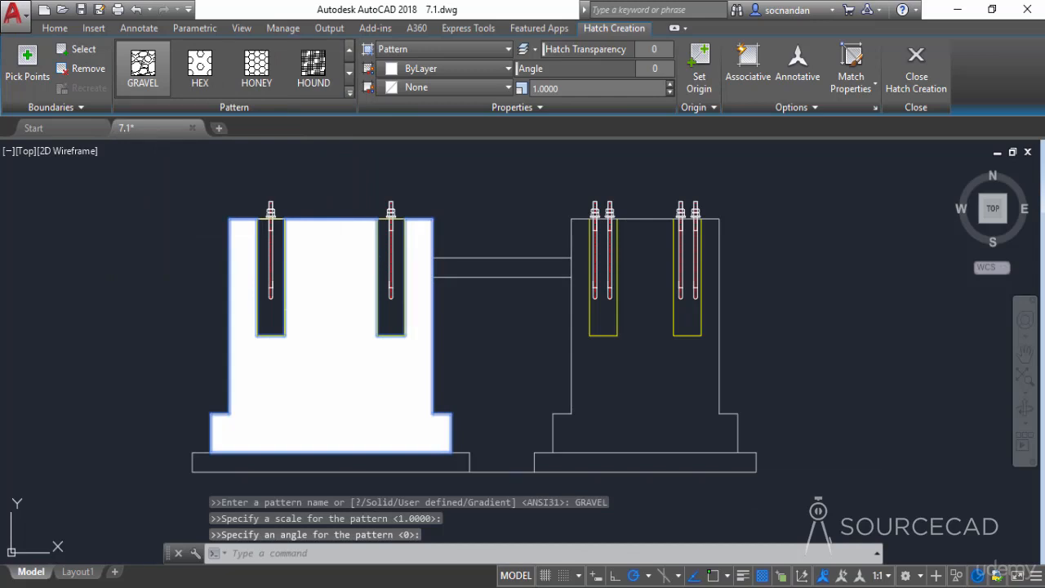
pyautogui.click(143, 70)
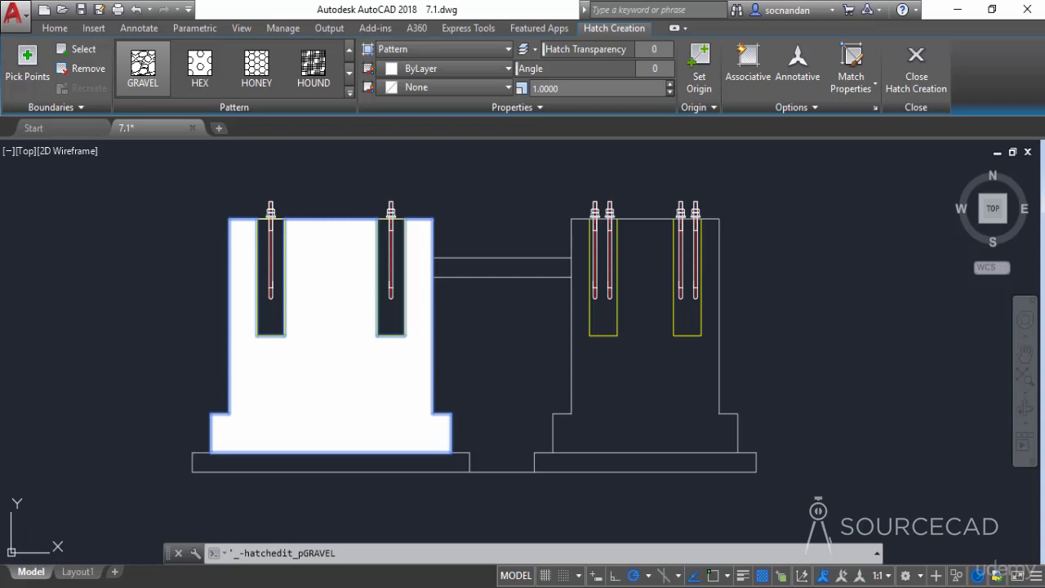
# Step: Try a scale of 100 for the gravel hatch pattern
pyautogui.doubleClick(571, 88)
pyautogui.write('100')
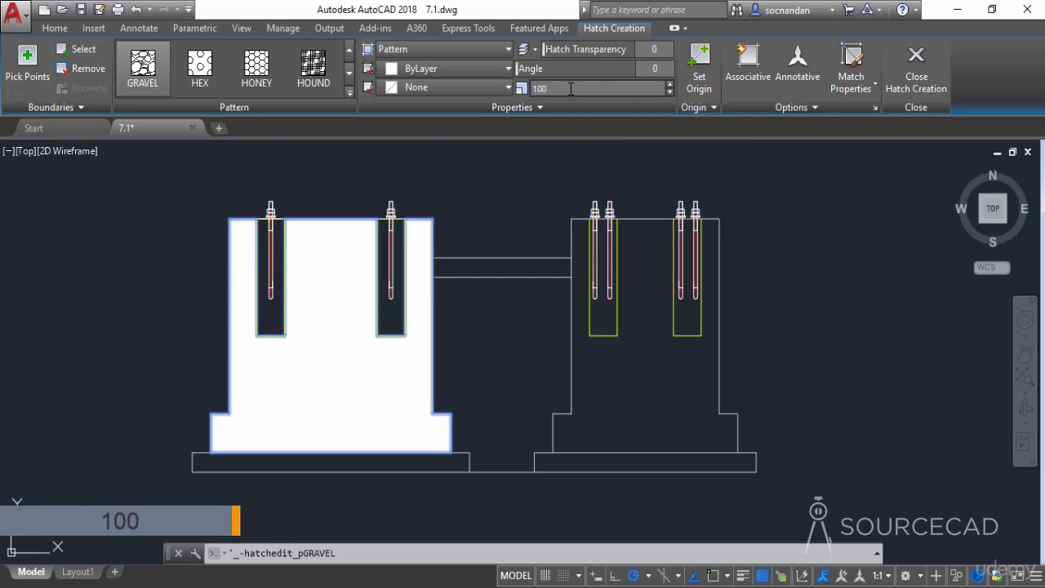
pyautogui.press('Return')
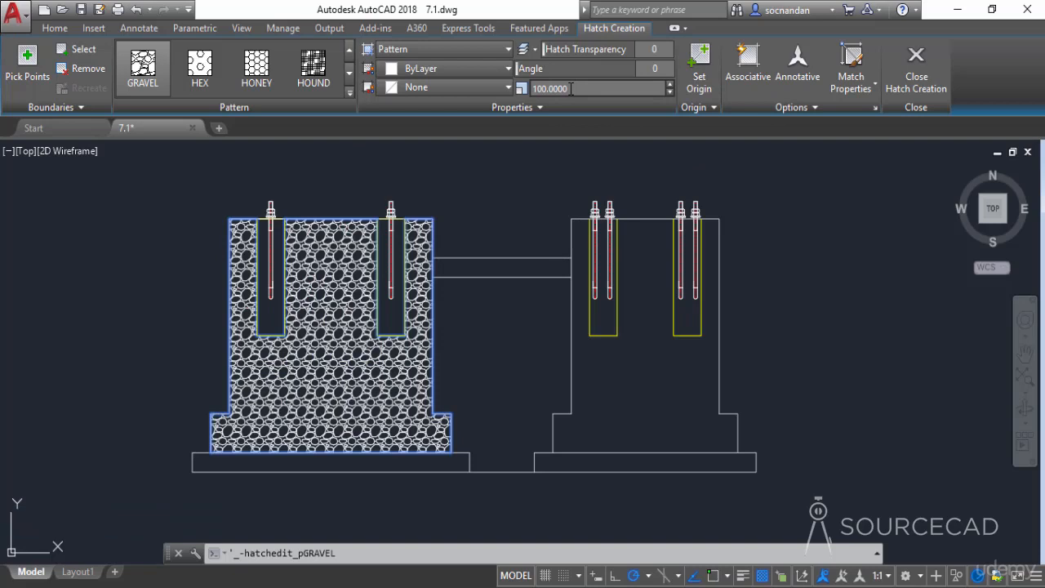
# Step: Set the gravel hatch pattern's scale to 200
pyautogui.click(571, 89)
pyautogui.write('200')
pyautogui.press('Return')
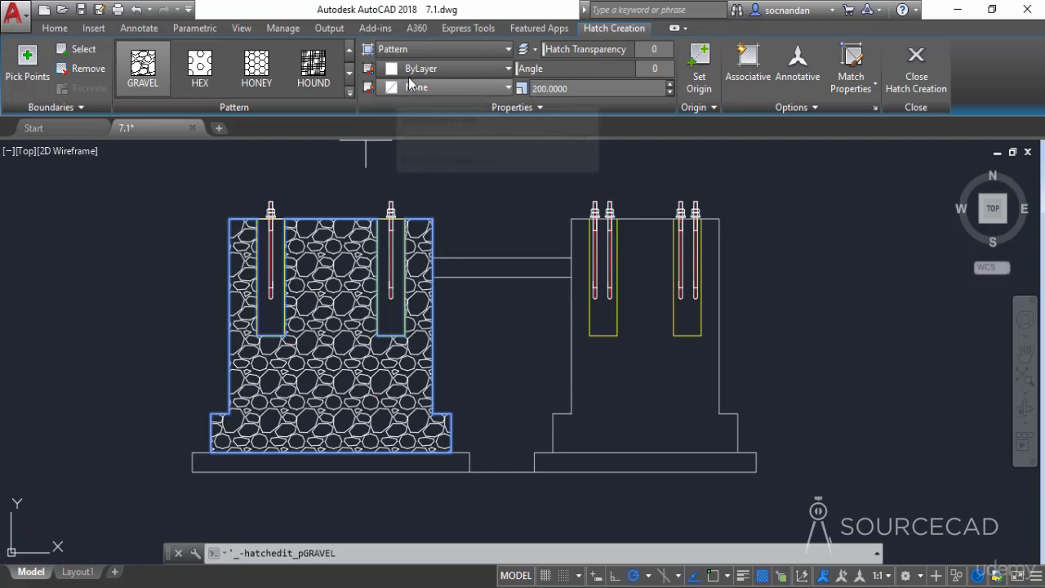
# Step: Examine the hatch type, hatch colour and background colour choices, including the index, true colour and colour book pickers
pyautogui.click(460, 49)
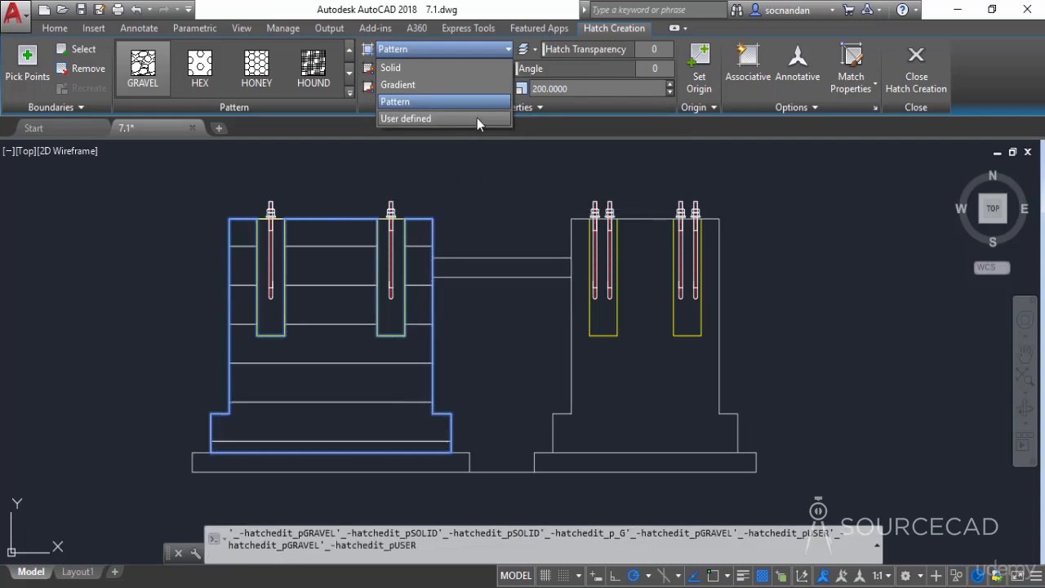
pyautogui.click(461, 49)
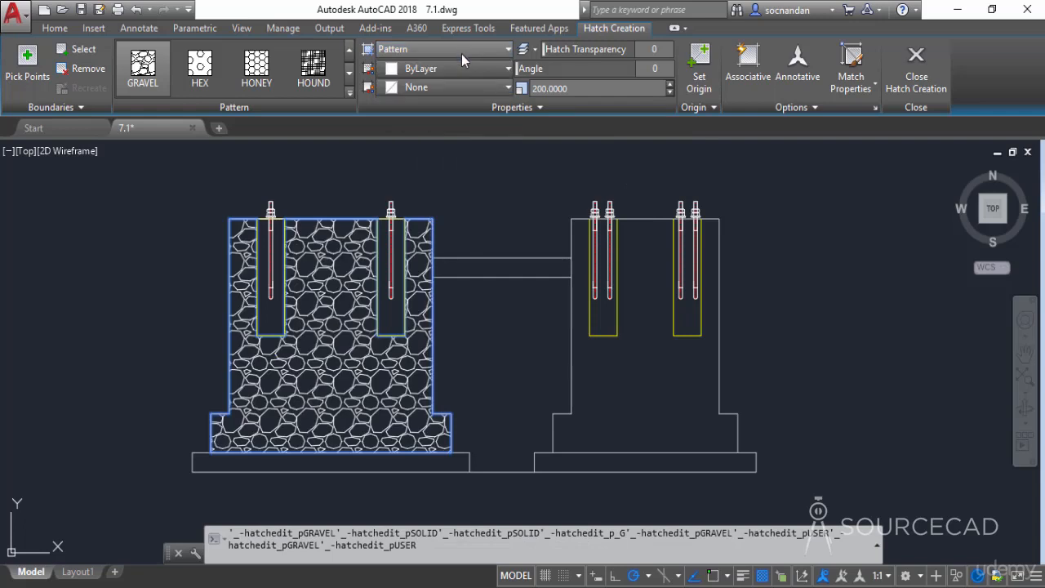
pyautogui.click(468, 70)
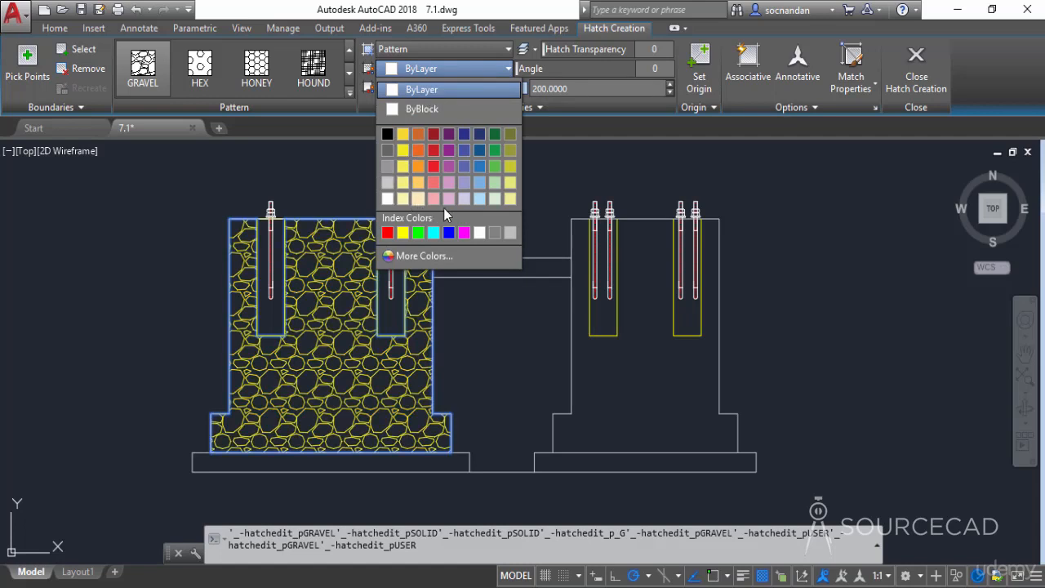
pyautogui.click(425, 255)
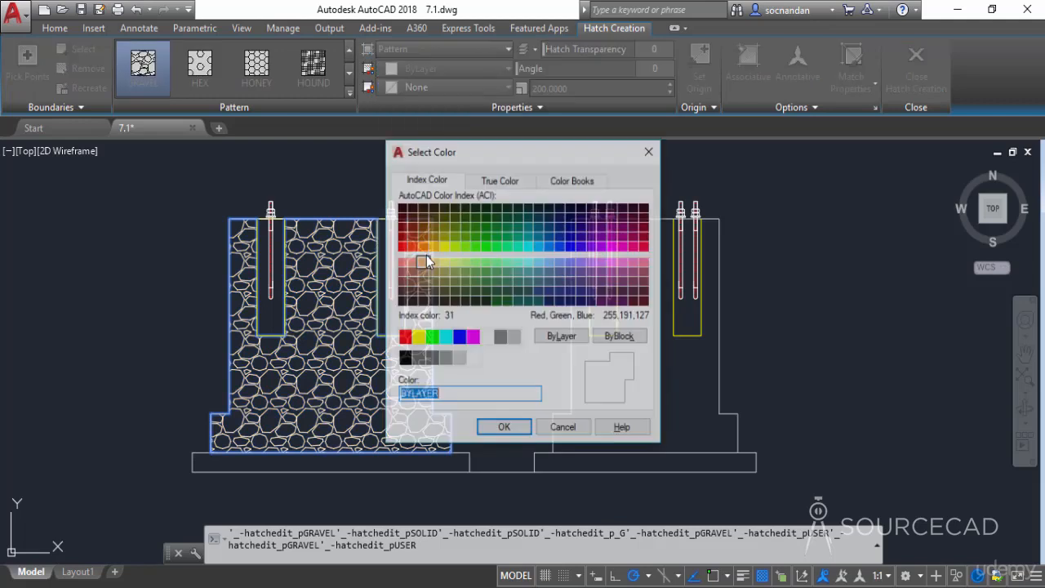
pyautogui.click(498, 182)
pyautogui.click(570, 180)
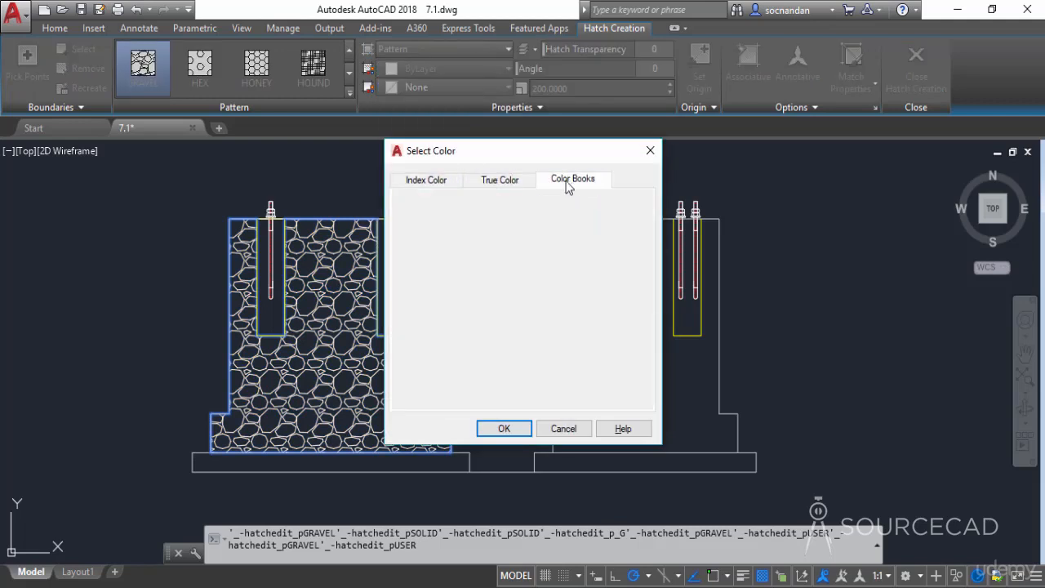
pyautogui.click(445, 182)
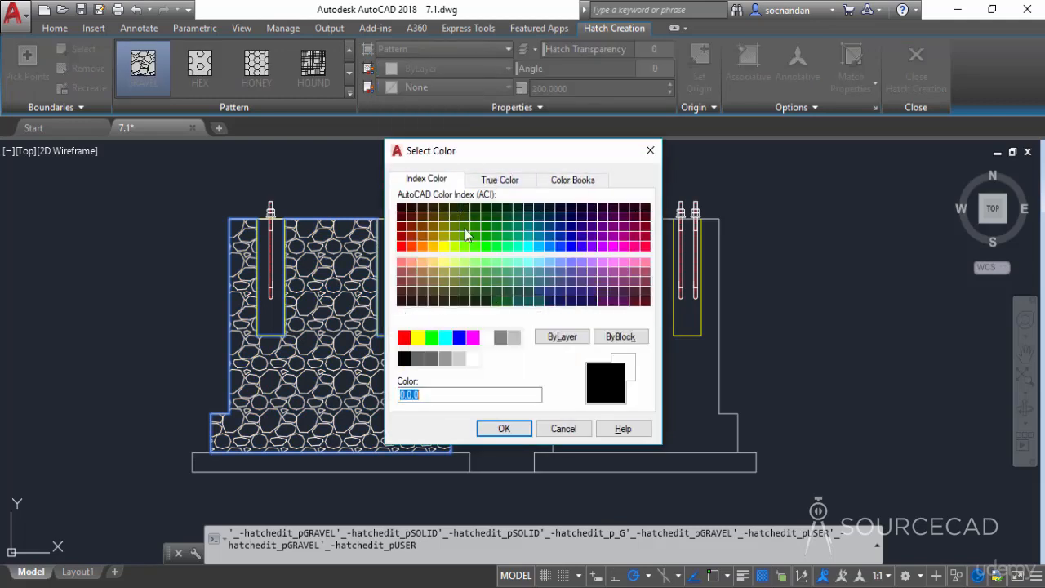
pyautogui.click(562, 427)
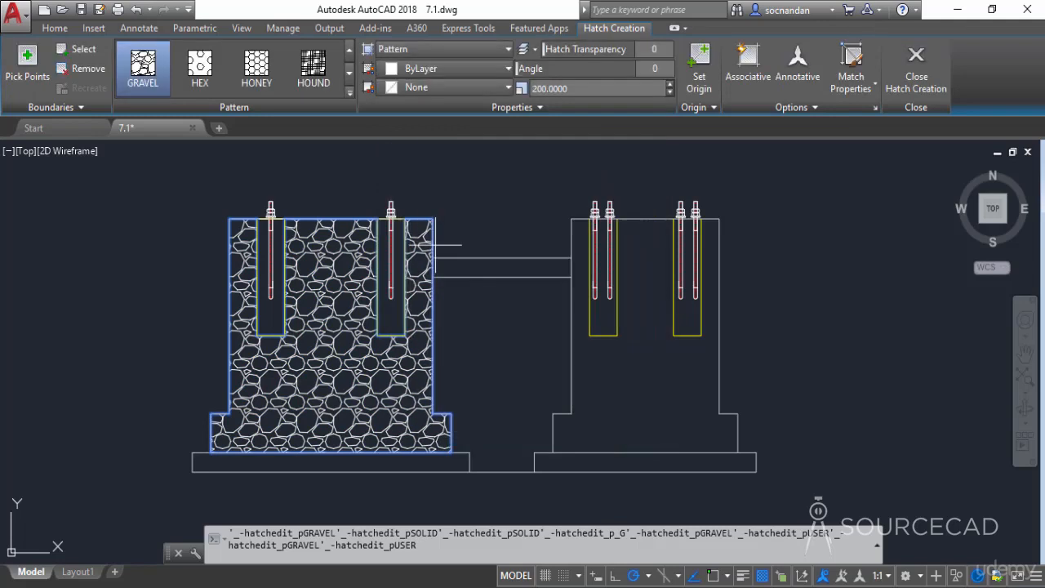
pyautogui.click(409, 88)
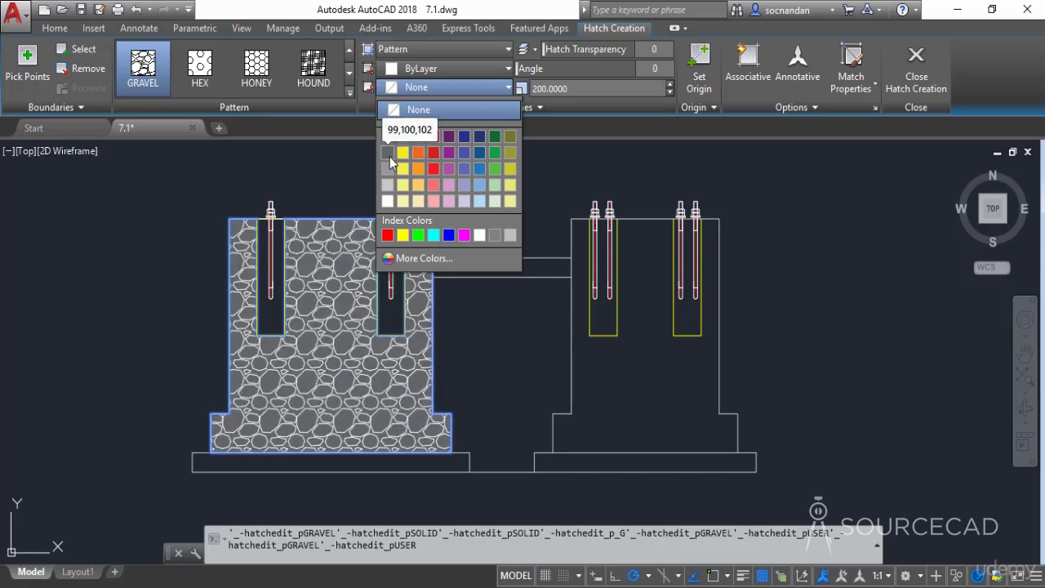
pyautogui.click(465, 85)
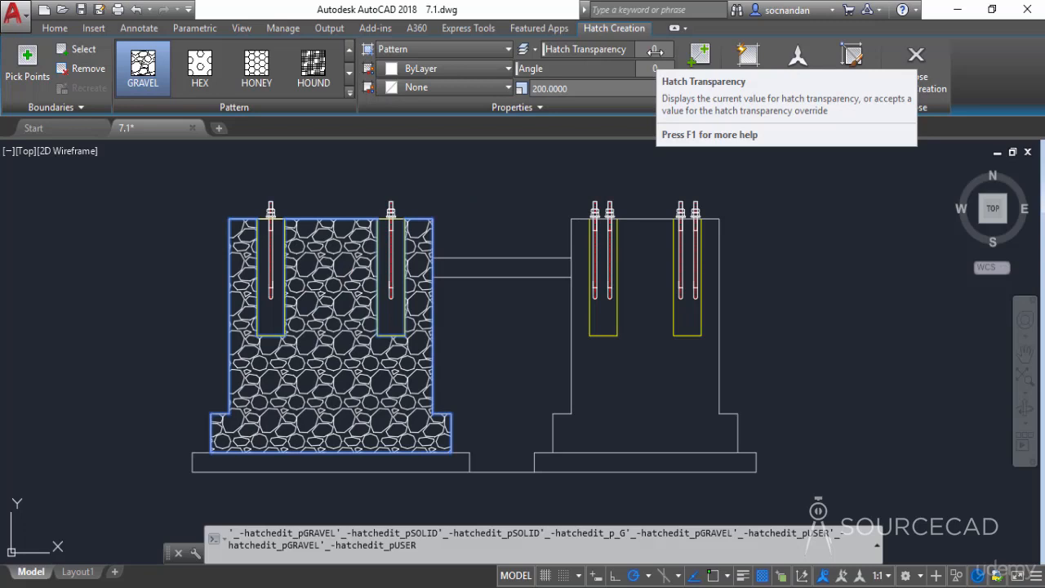
# Step: Try the gravel hatch at a 45-degree angle and reset the angle to 0
pyautogui.moveTo(544, 49)
pyautogui.mouseDown()
pyautogui.moveTo(653, 55)
pyautogui.moveTo(663, 57)
pyautogui.moveTo(611, 68)
pyautogui.moveTo(669, 68)
pyautogui.moveTo(527, 79)
pyautogui.mouseUp()
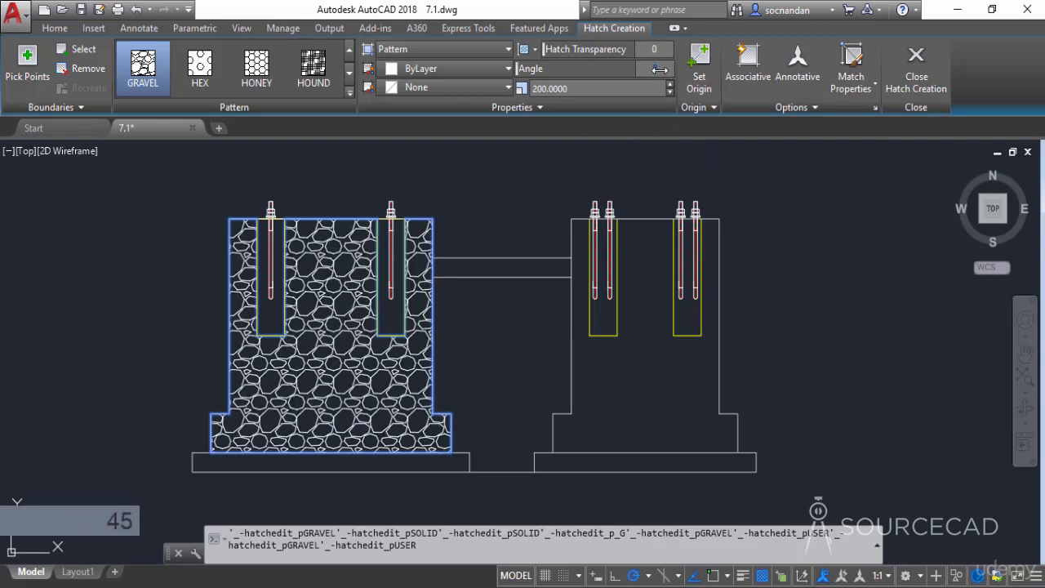
pyautogui.press('Return')
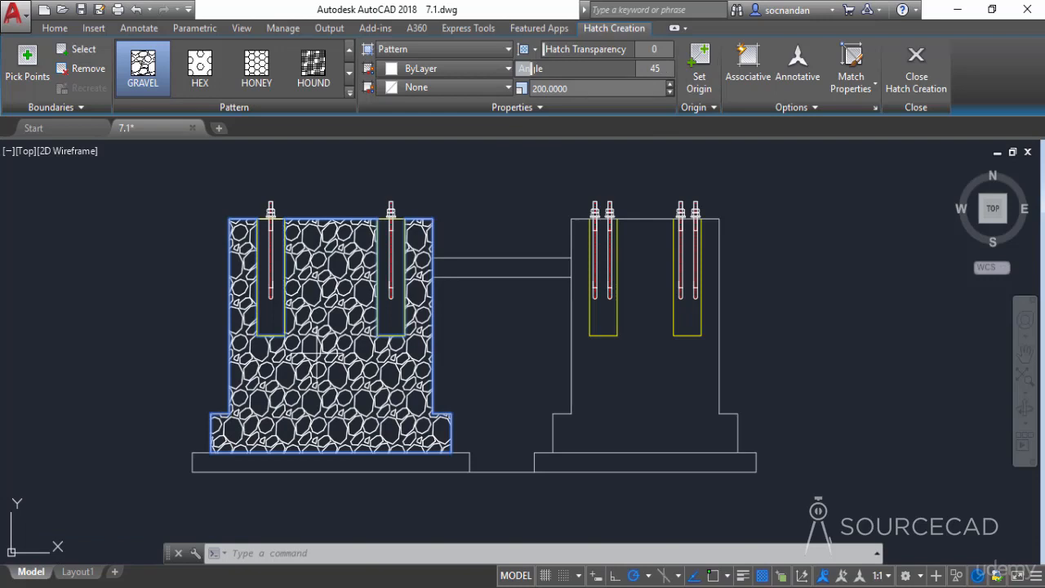
pyautogui.click(653, 66)
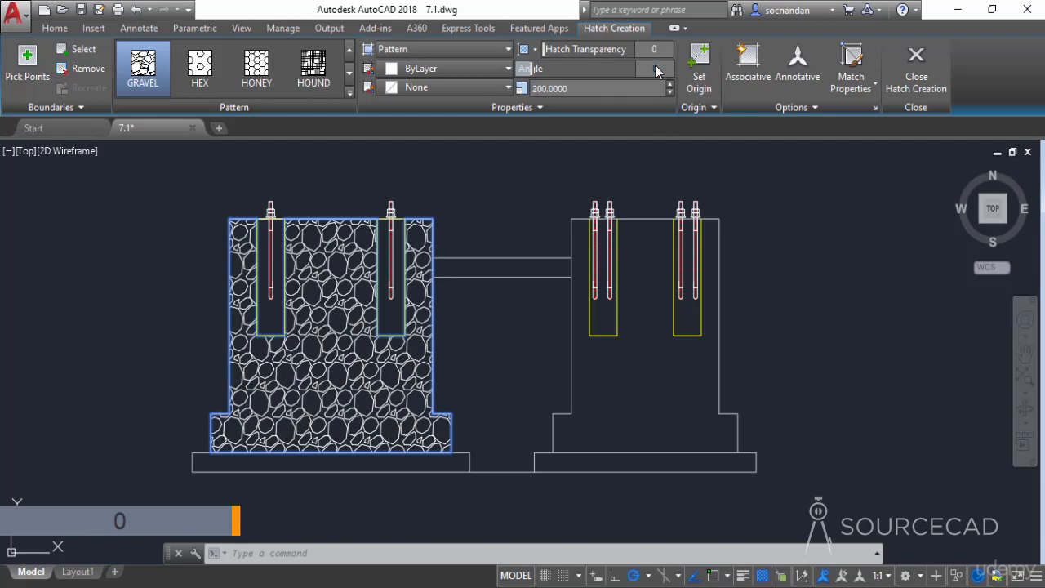
pyautogui.press('Return')
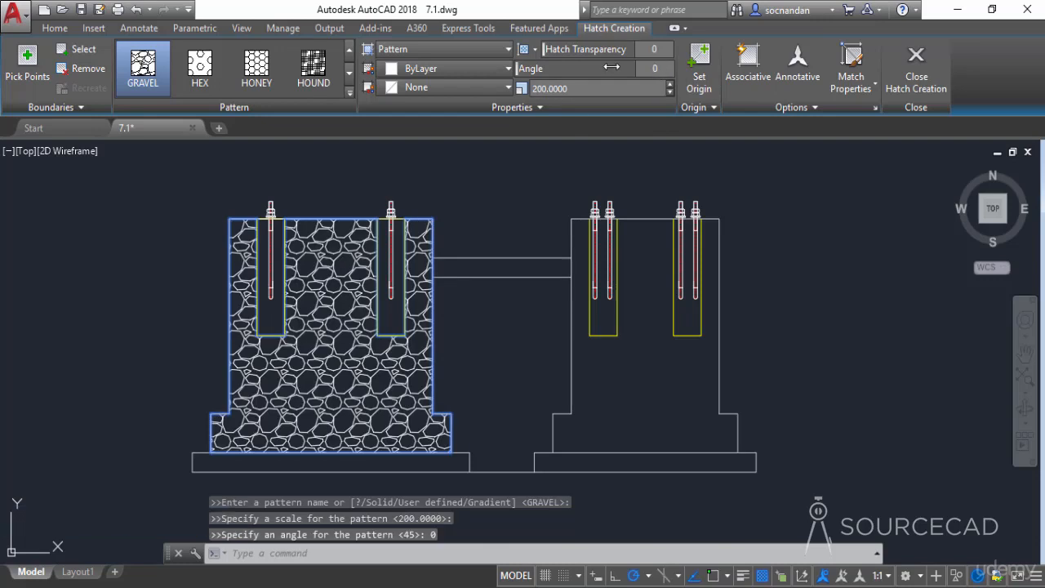
# Step: Override the hatch's layer so the gravel hatch is placed on the layer named hatch
pyautogui.click(547, 103)
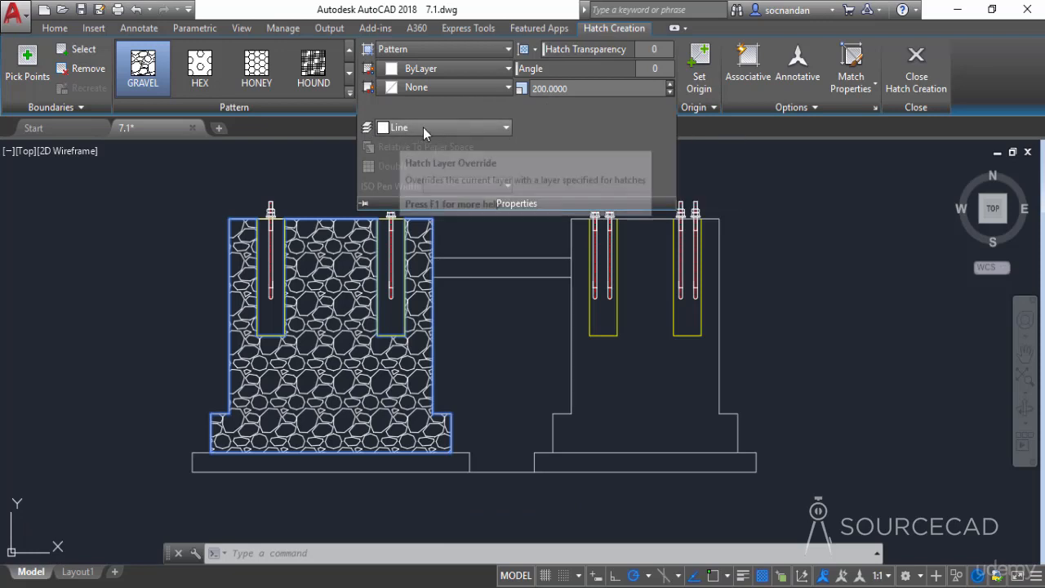
pyautogui.click(454, 126)
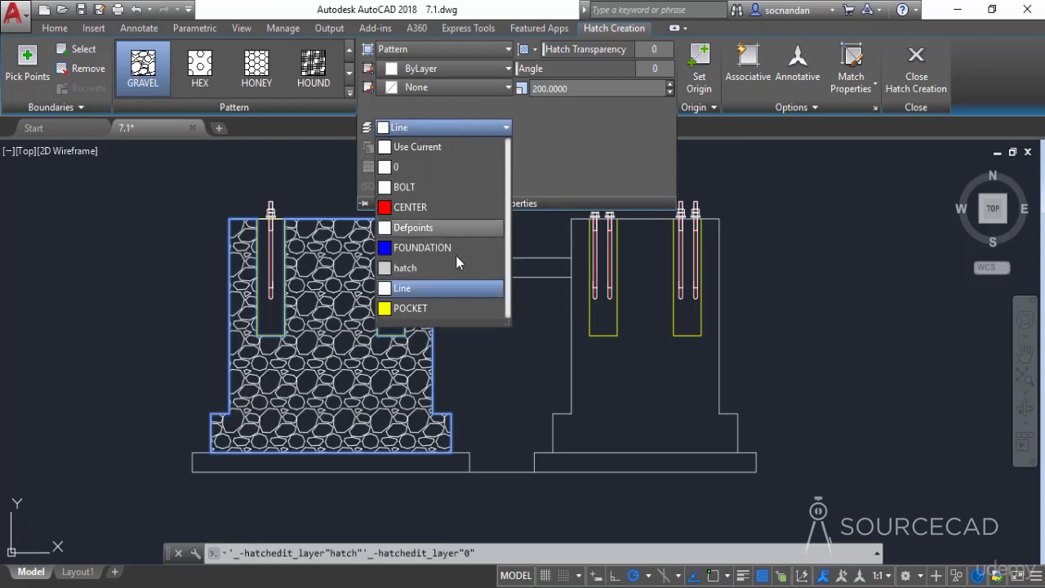
pyautogui.click(427, 267)
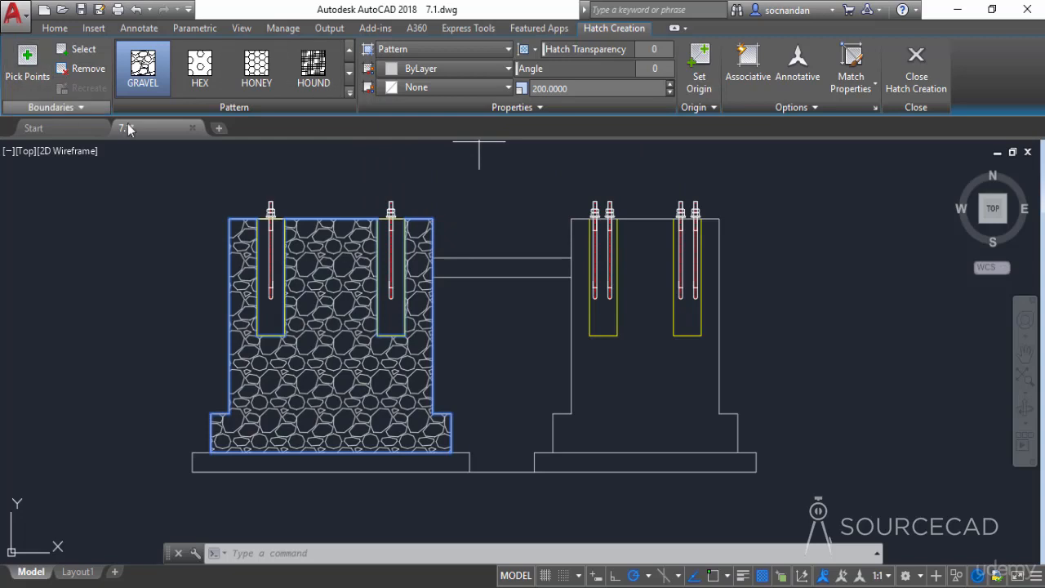
# Step: Finish the gravel hatch and erase it from the left foundation
pyautogui.click(930, 80)
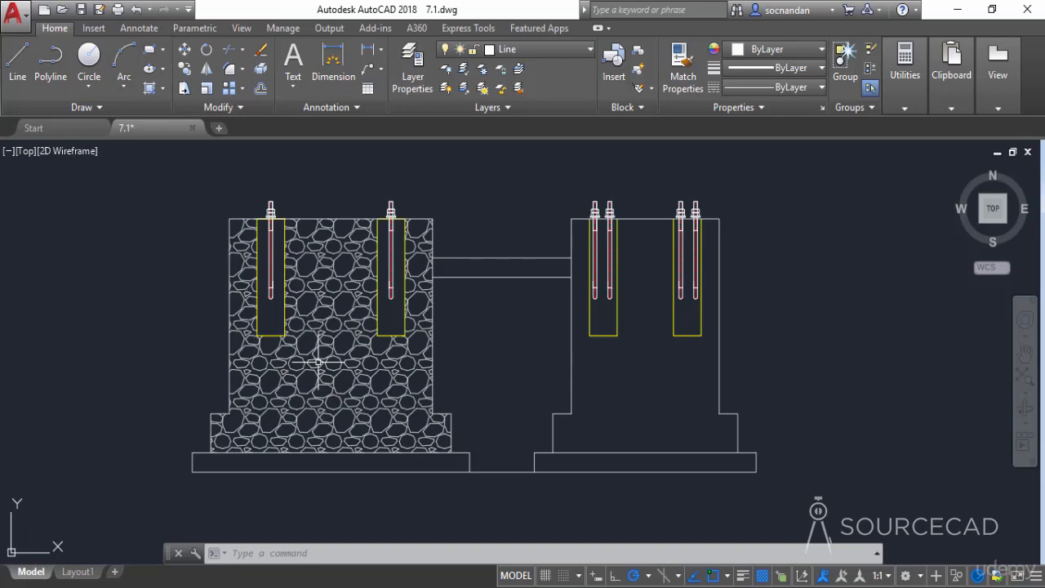
pyautogui.click(318, 362)
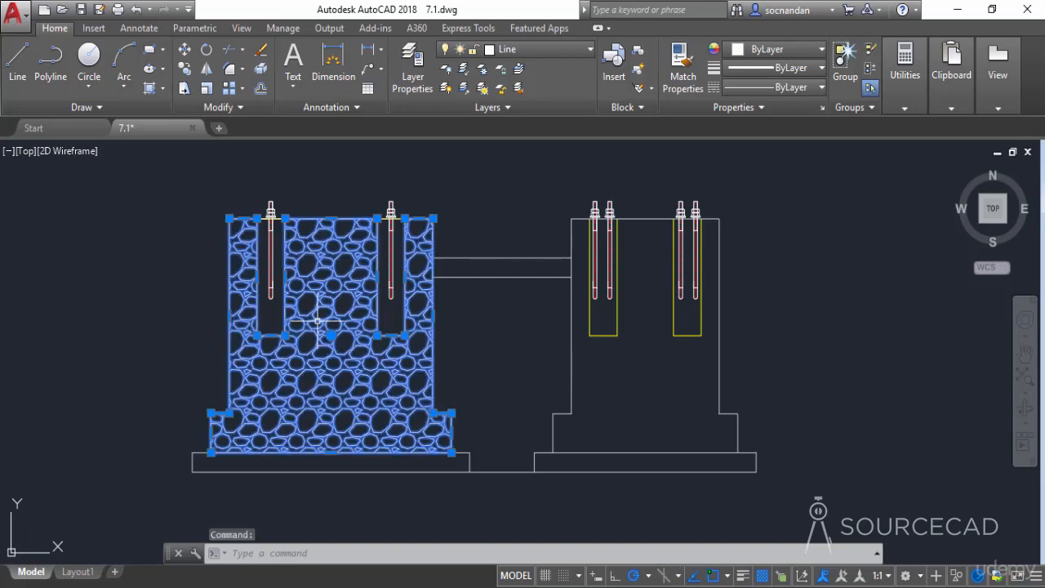
pyautogui.rightClick(178, 261)
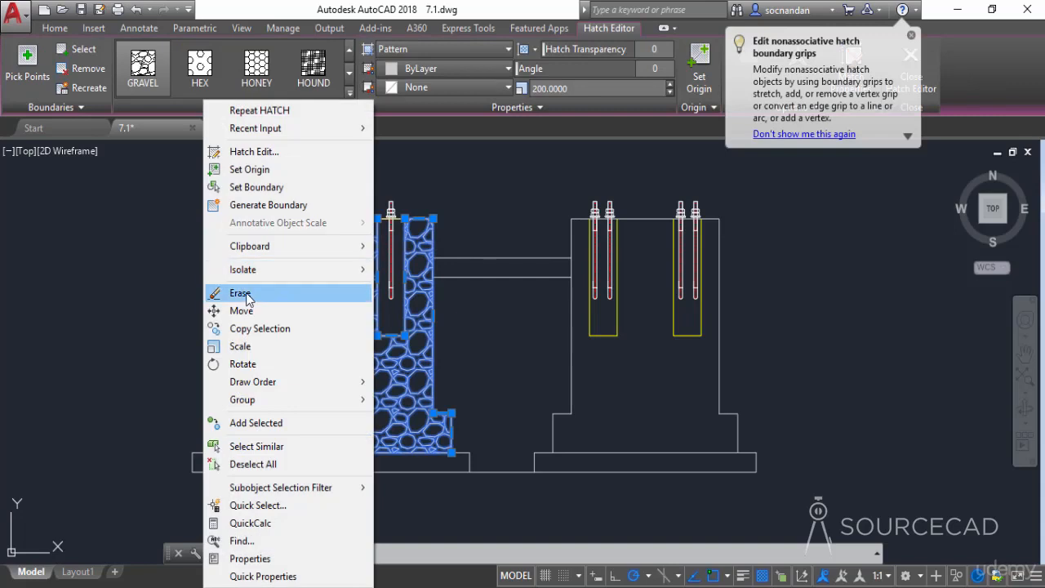
pyautogui.click(247, 294)
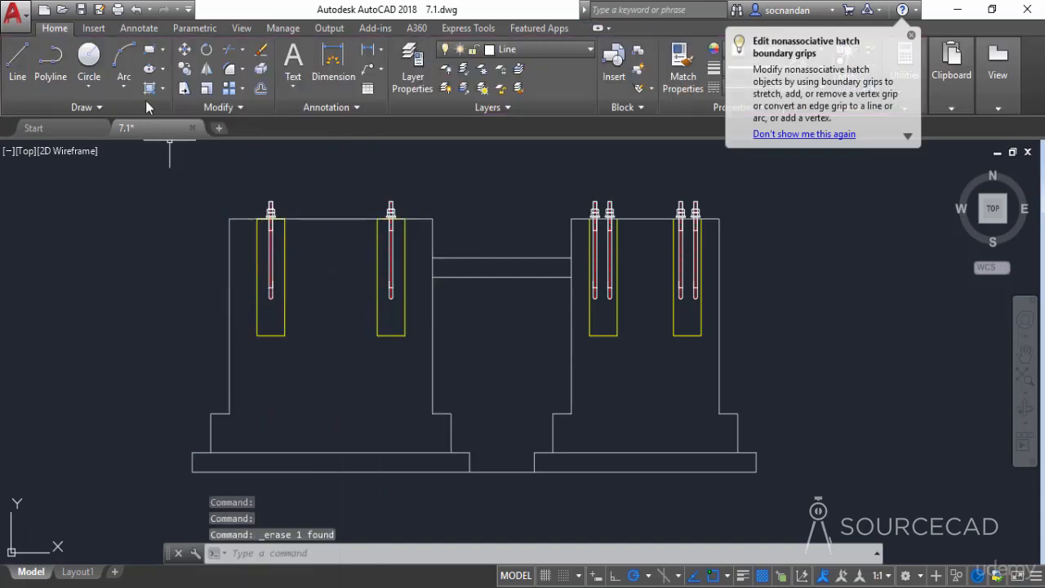
# Step: Start a new hatch and pick the interiors of the four yellow bolt pockets across both foundations as its areas
pyautogui.click(150, 88)
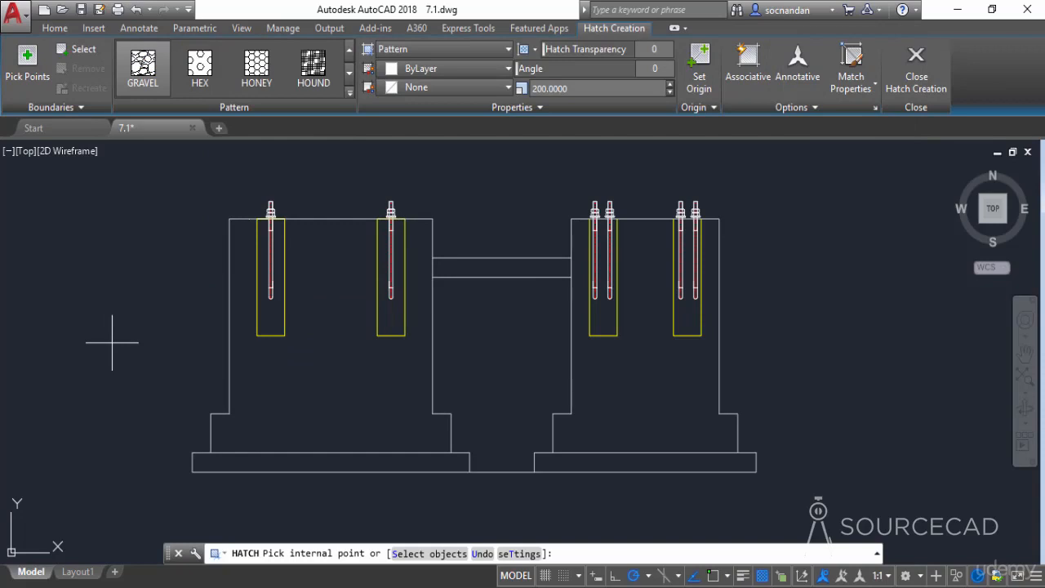
pyautogui.click(270, 310)
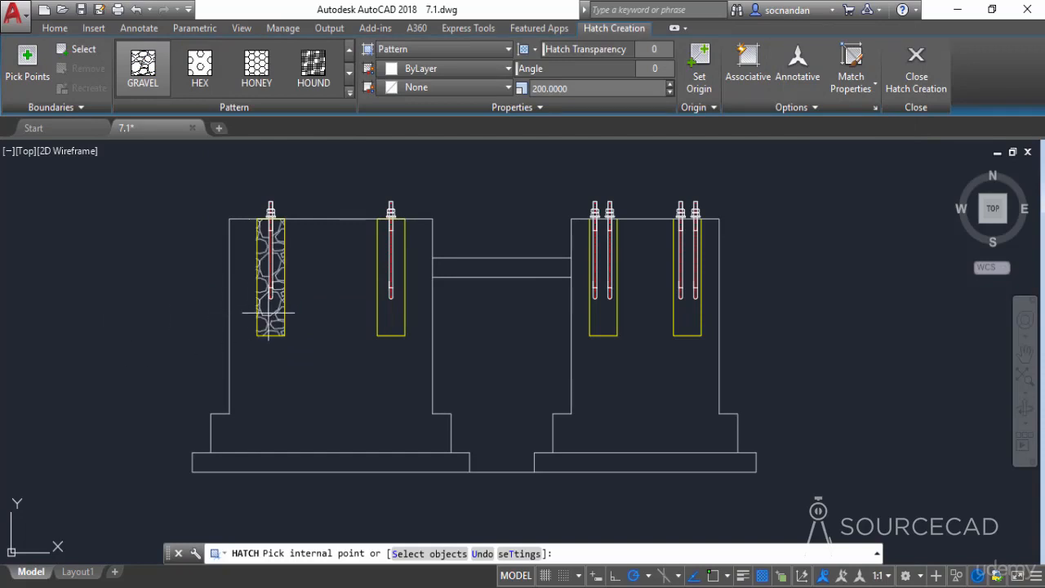
pyautogui.click(270, 310)
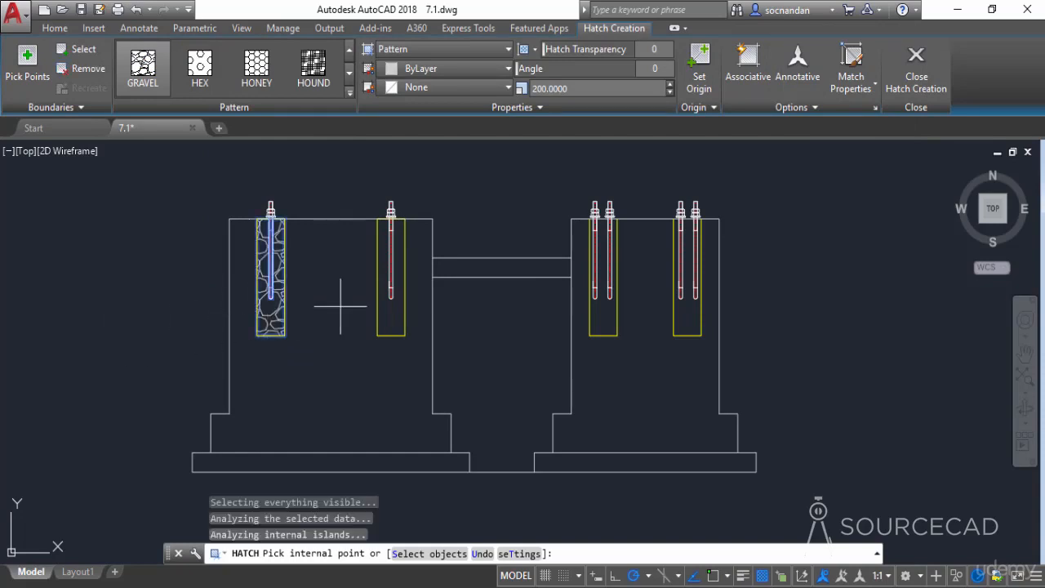
pyautogui.click(389, 310)
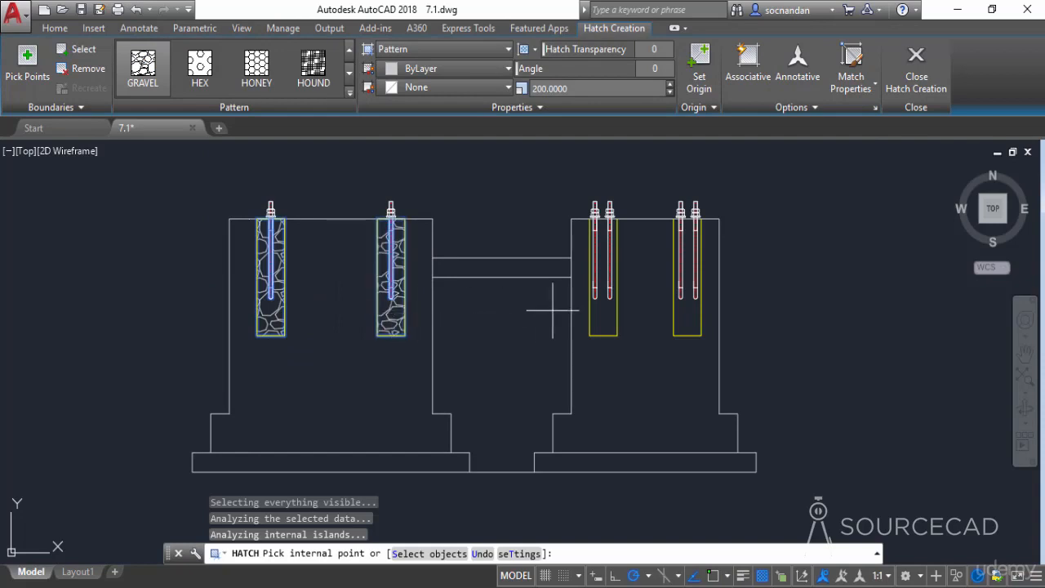
pyautogui.click(608, 310)
pyautogui.click(682, 323)
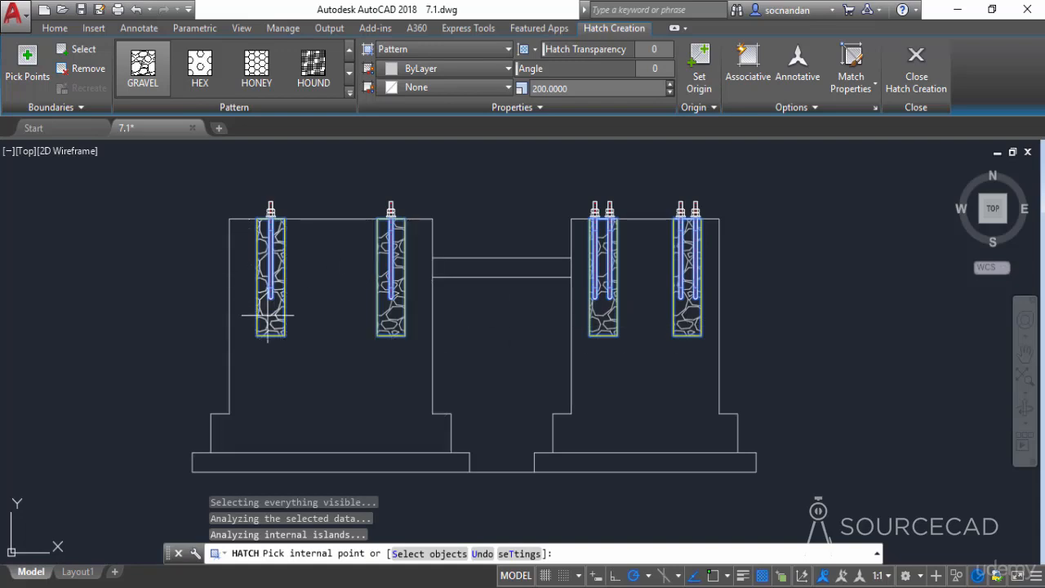
# Step: Change the pattern of the bolt pocket hatch to ANSI31
pyautogui.click(349, 92)
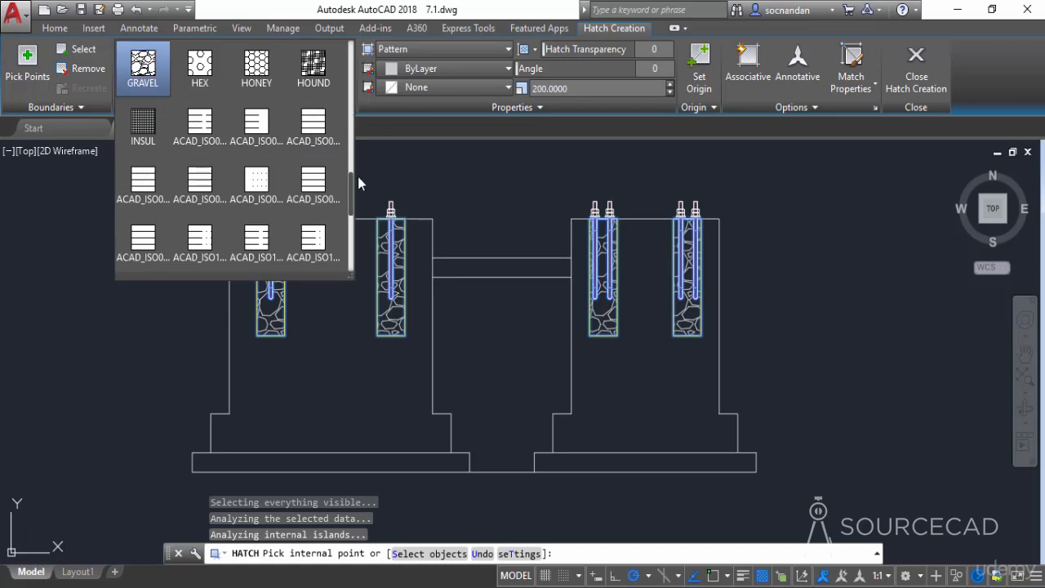
pyautogui.scroll(2, 356, 167)
pyautogui.scroll(10, 356, 162)
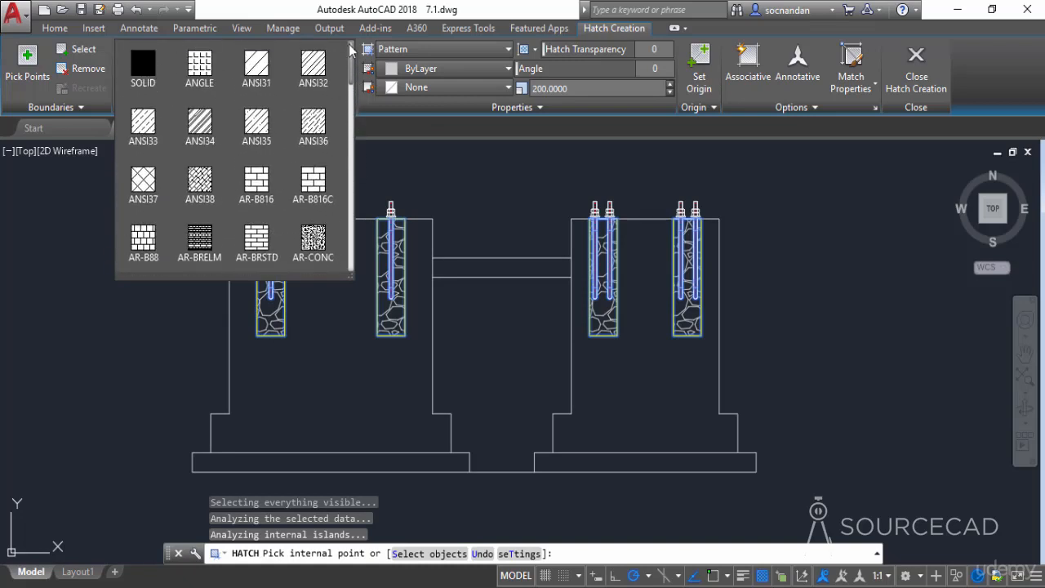
pyautogui.click(269, 73)
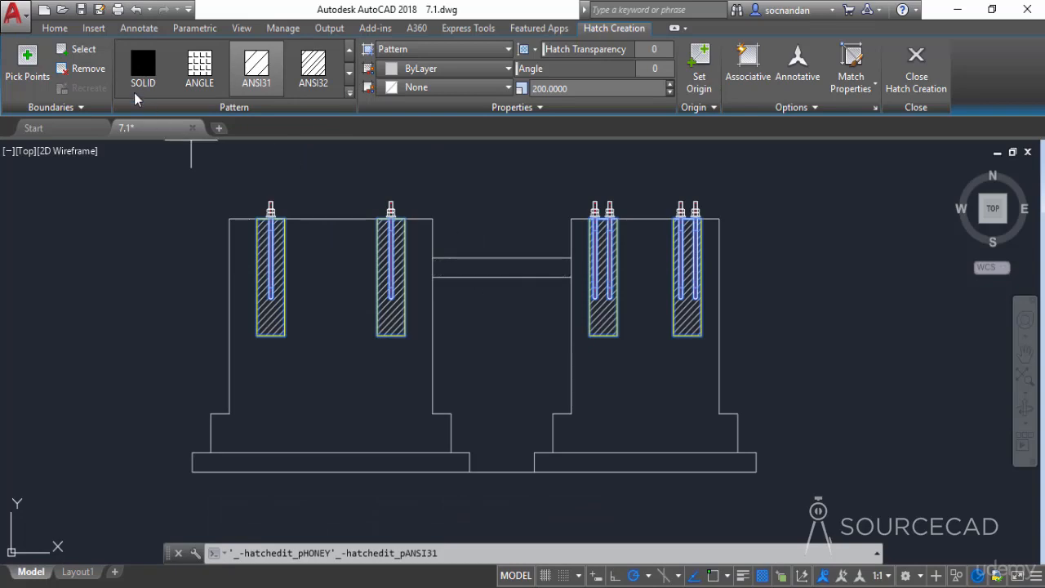
# Step: Add the base slab rectangles under both foundations to the hatch by selecting them as boundary objects
pyautogui.click(78, 54)
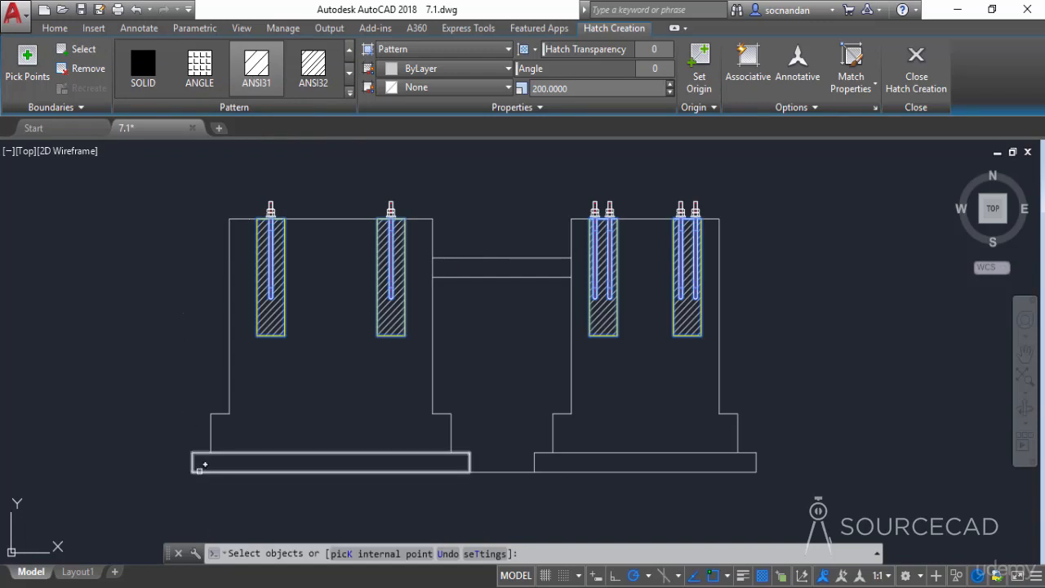
pyautogui.click(198, 450)
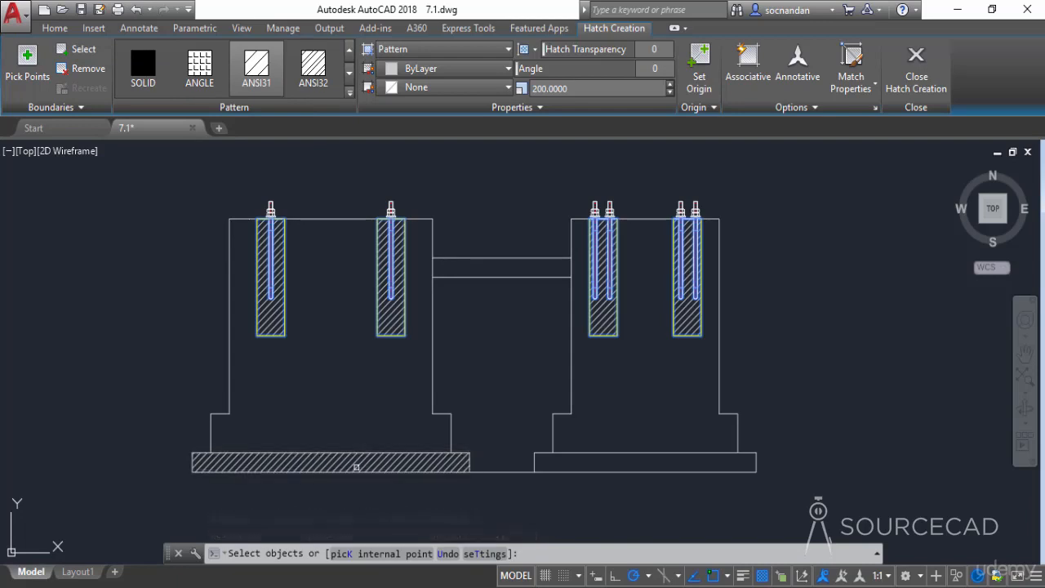
pyautogui.click(627, 455)
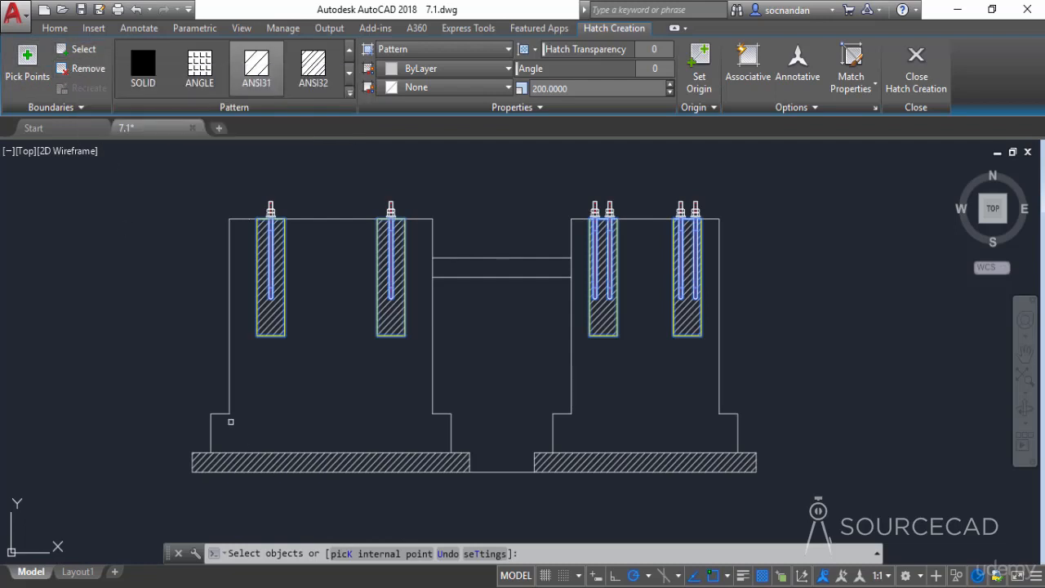
# Step: Remove the boundaries of both base slabs from the hatch
pyautogui.click(77, 73)
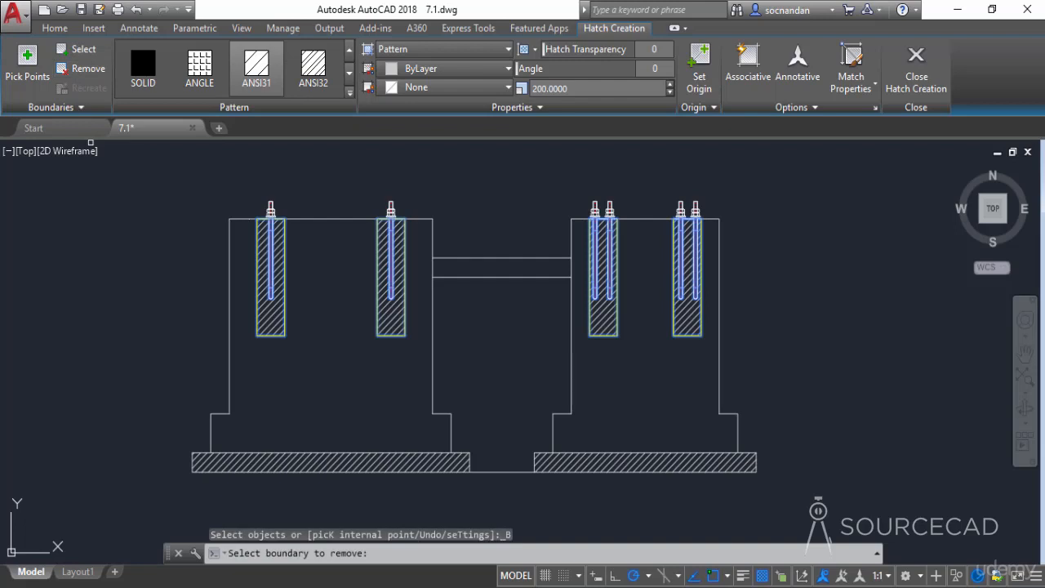
pyautogui.click(245, 452)
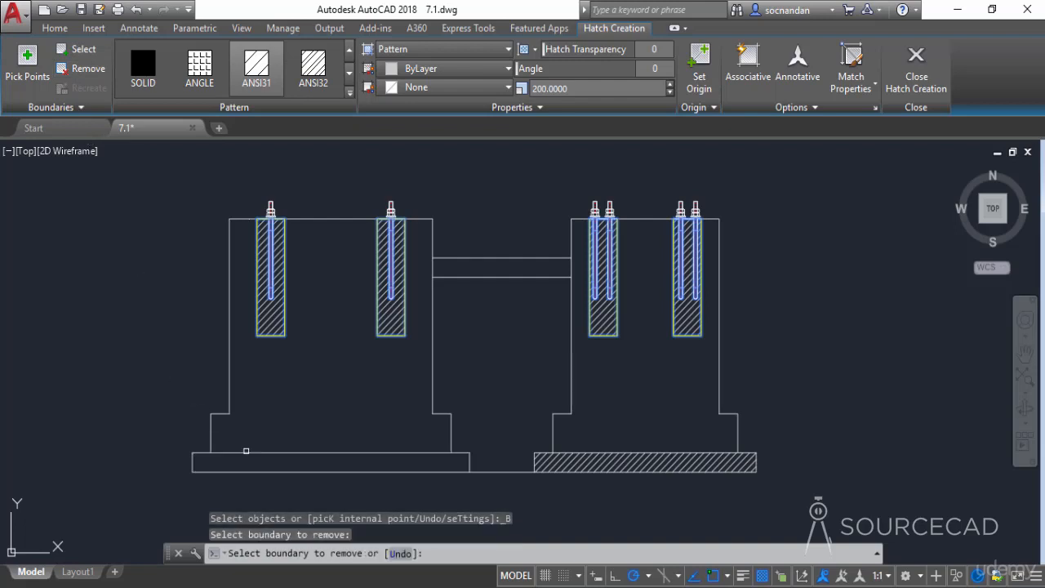
pyautogui.click(603, 452)
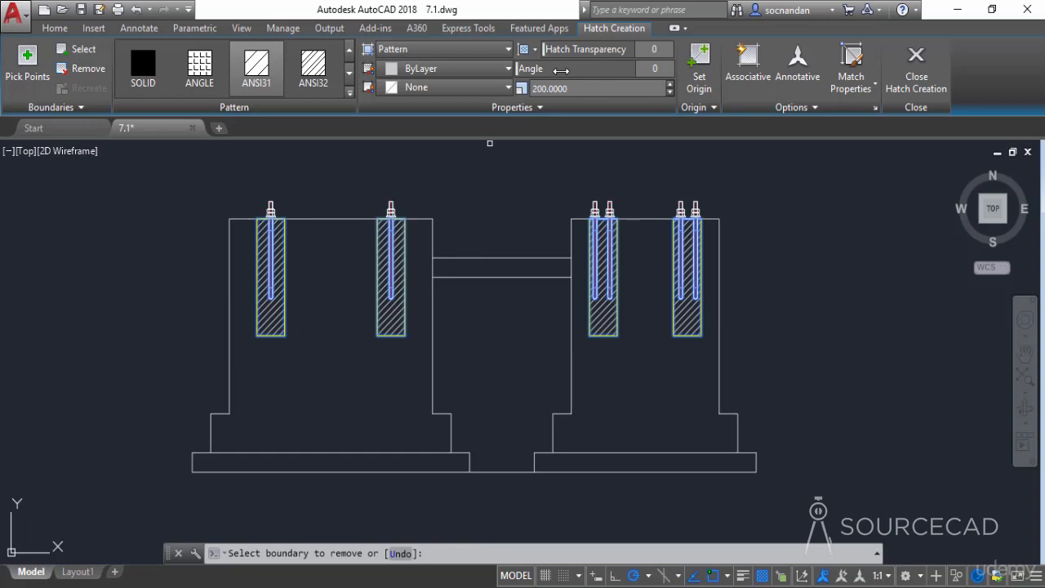
# Step: Try the ANSI31 hatch at a 45-degree angle and reset the angle to 0
pyautogui.click(657, 70)
pyautogui.write('45')
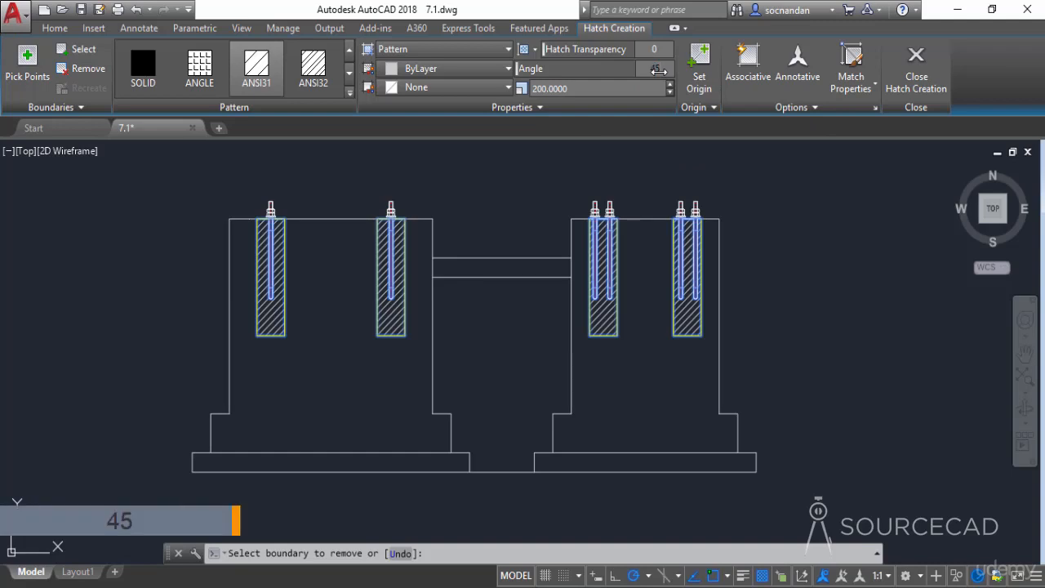
pyautogui.press('Return')
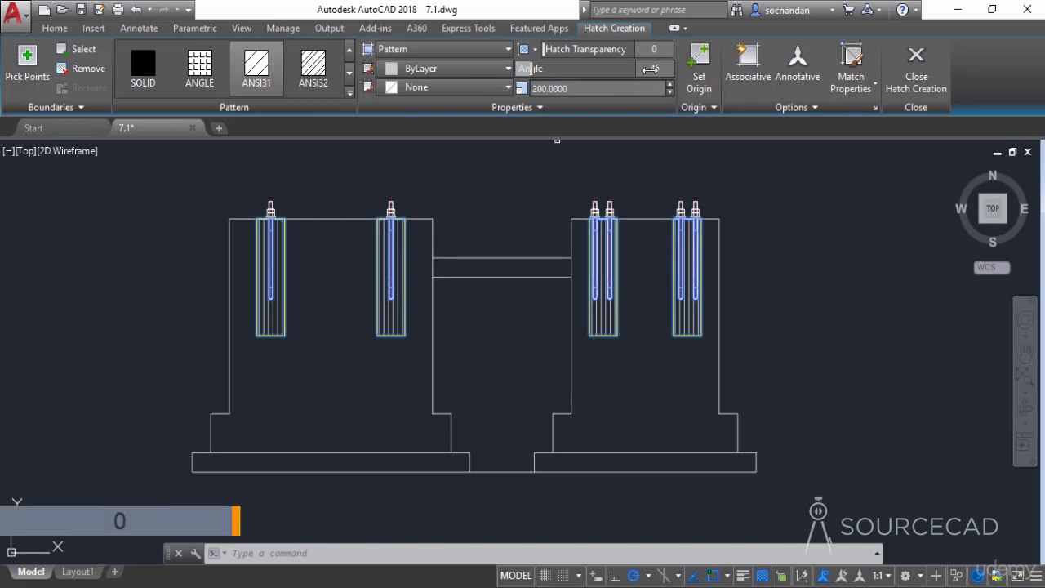
pyautogui.press('Return')
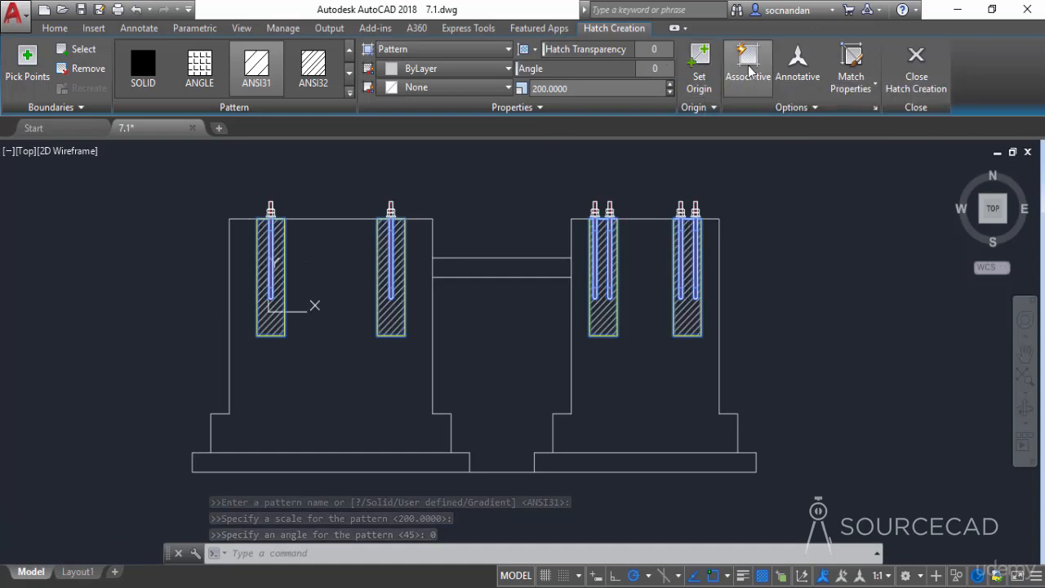
# Step: Finish the ANSI31 hatch in the four bolt pockets and end the hatch command
pyautogui.click(798, 105)
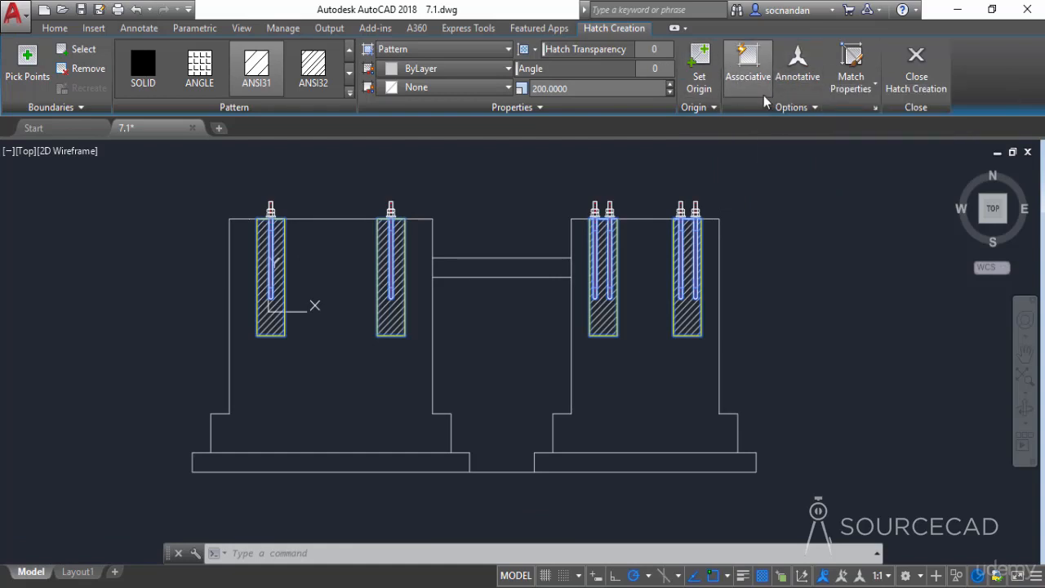
pyautogui.click(932, 70)
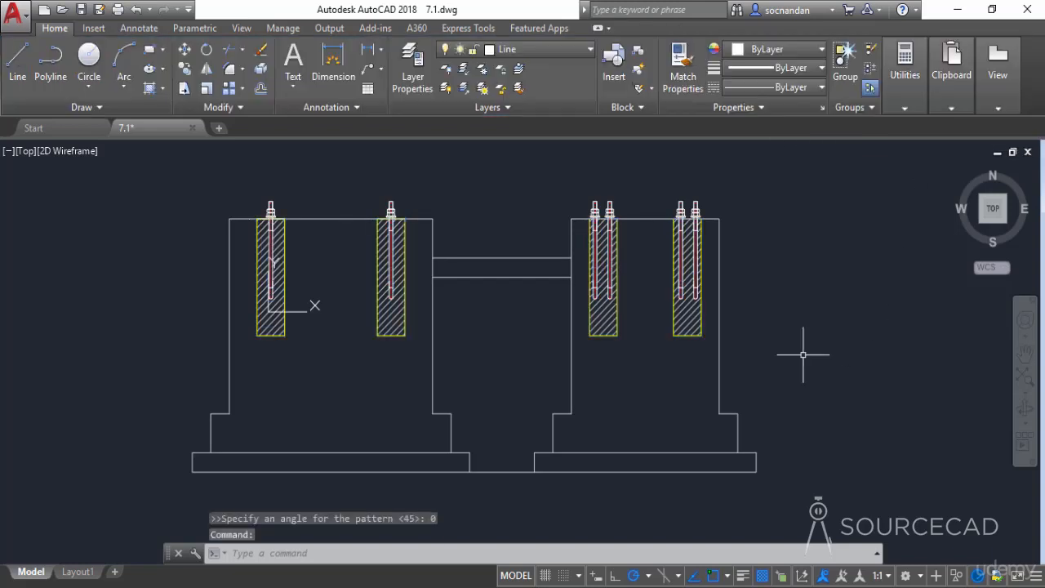